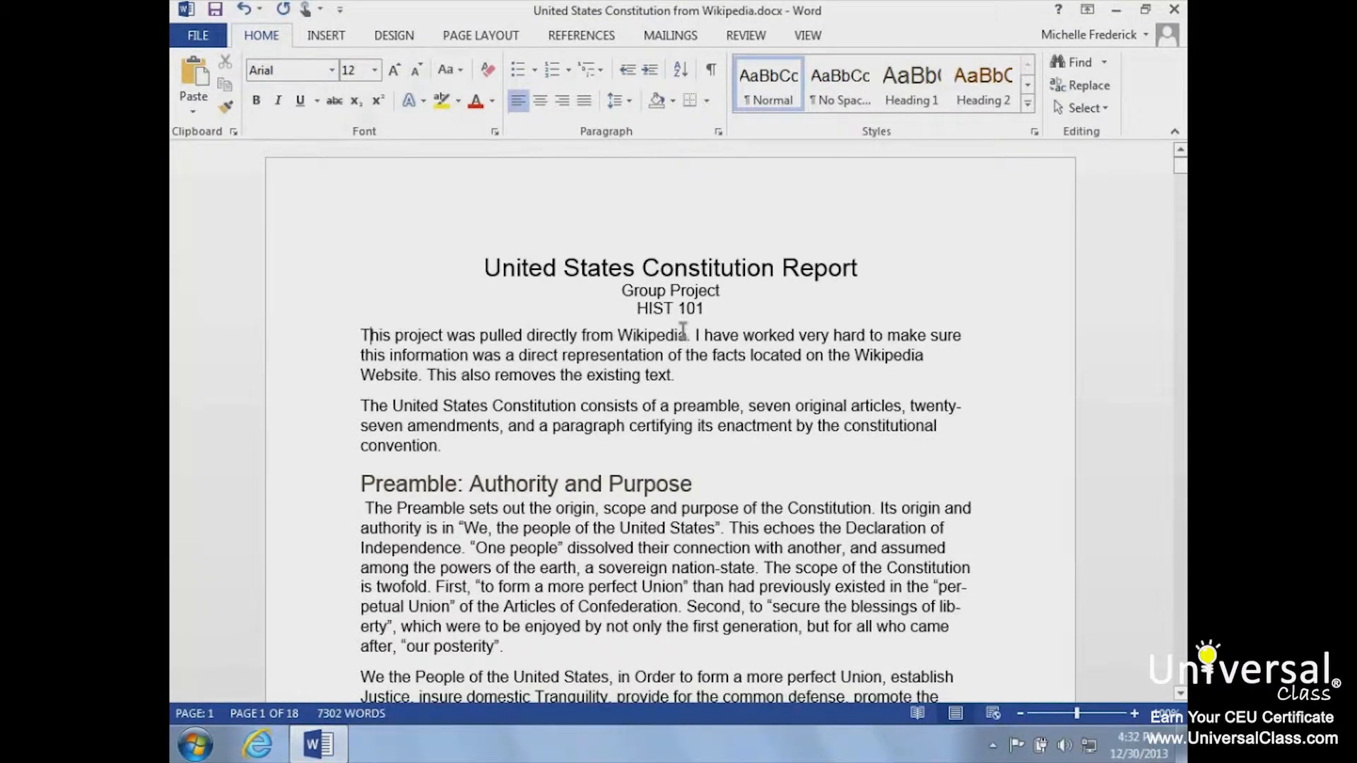
- Format the phrase "This project was pulled directly from Wikipedia" in Algerian and return it to Arial
{"action": "left_click_drag", "start_coordinate": [684, 331], "coordinate": [380, 323]}
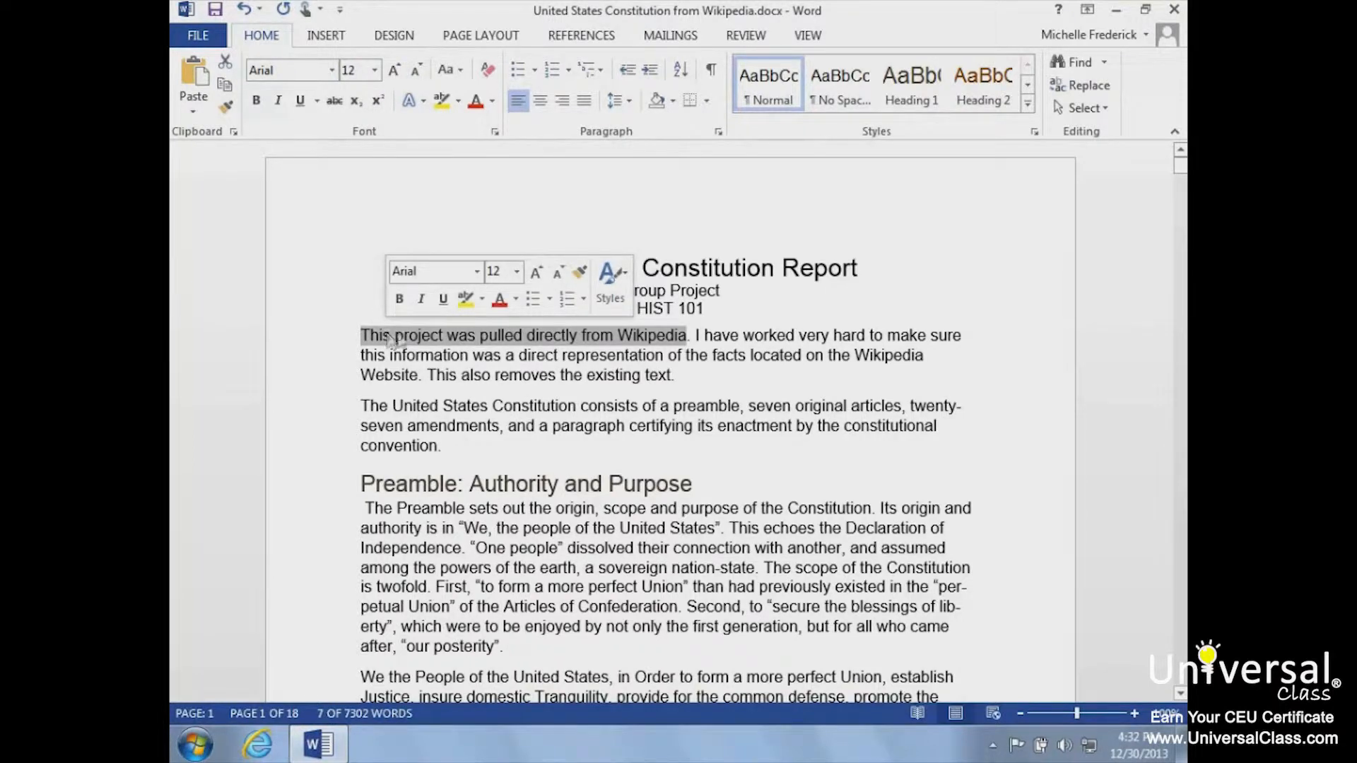
{"action": "left_click", "coordinate": [478, 272]}
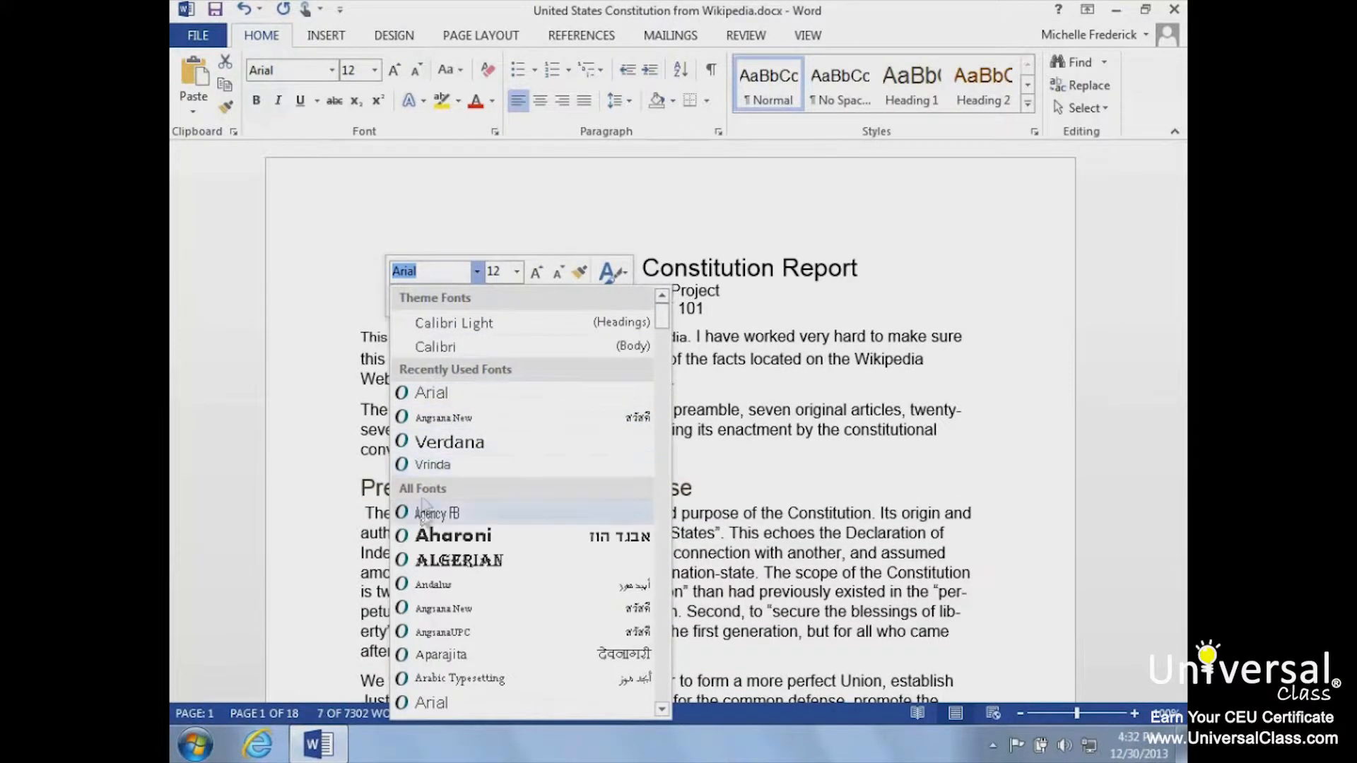
{"action": "left_click", "coordinate": [417, 562]}
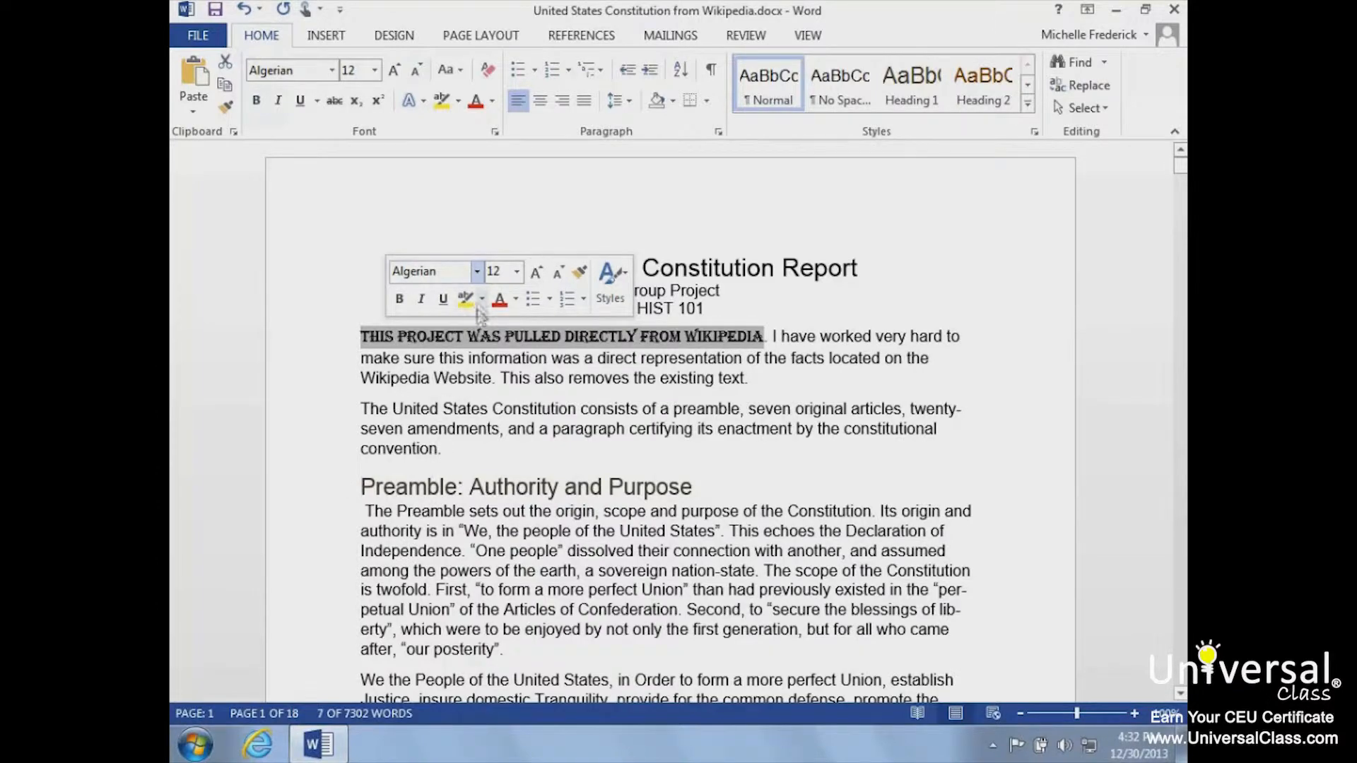
{"action": "left_click", "coordinate": [477, 271]}
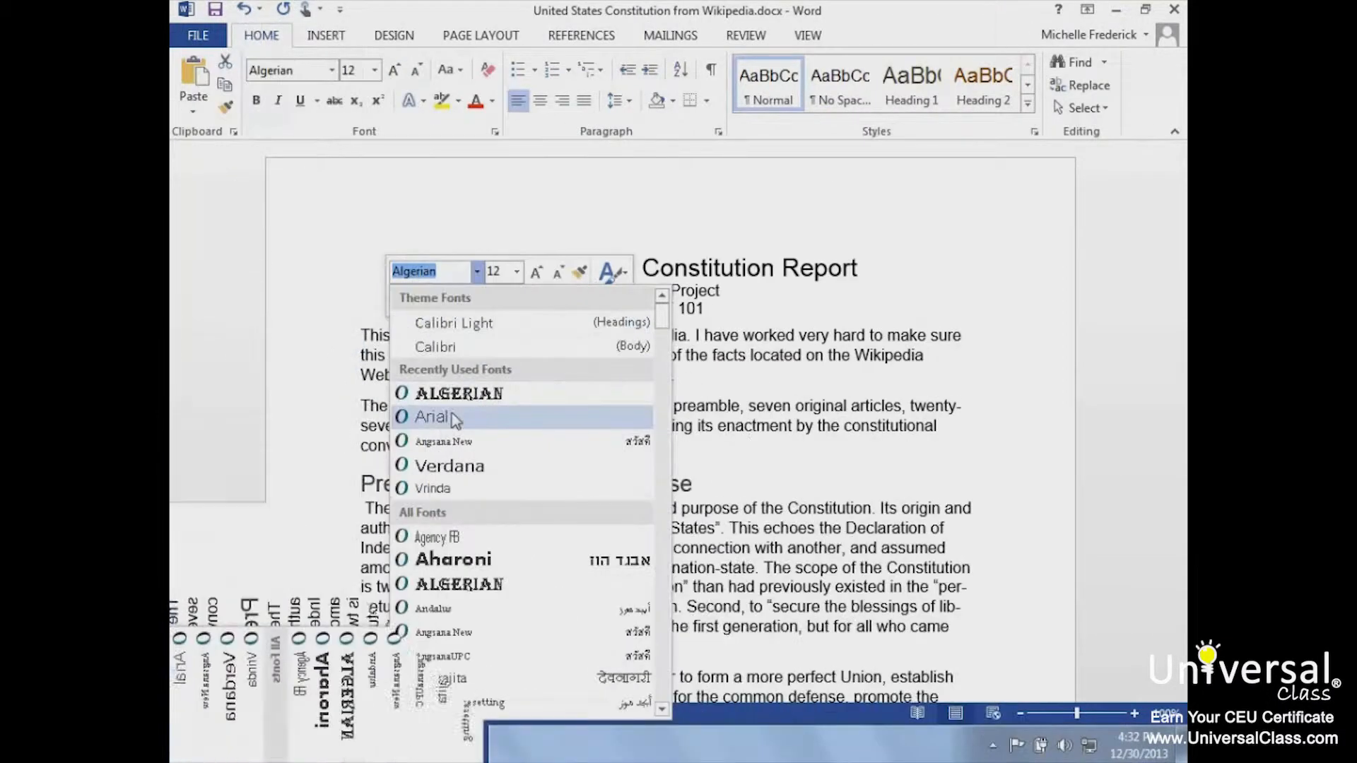
{"action": "left_click", "coordinate": [446, 416]}
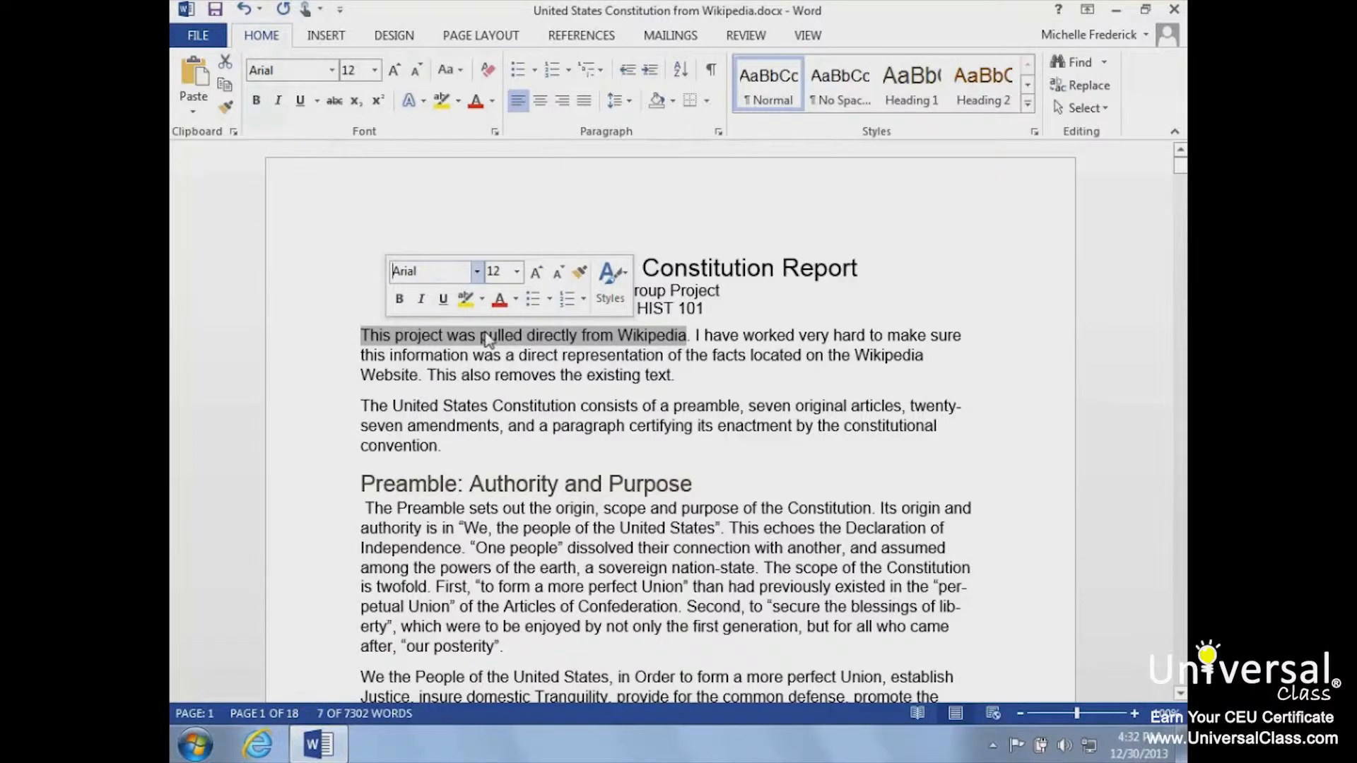
- Preview other font sizes for the selected phrase, enlarge it stepwise to 18 points and shrink it back to 12 points
{"action": "left_click", "coordinate": [518, 273]}
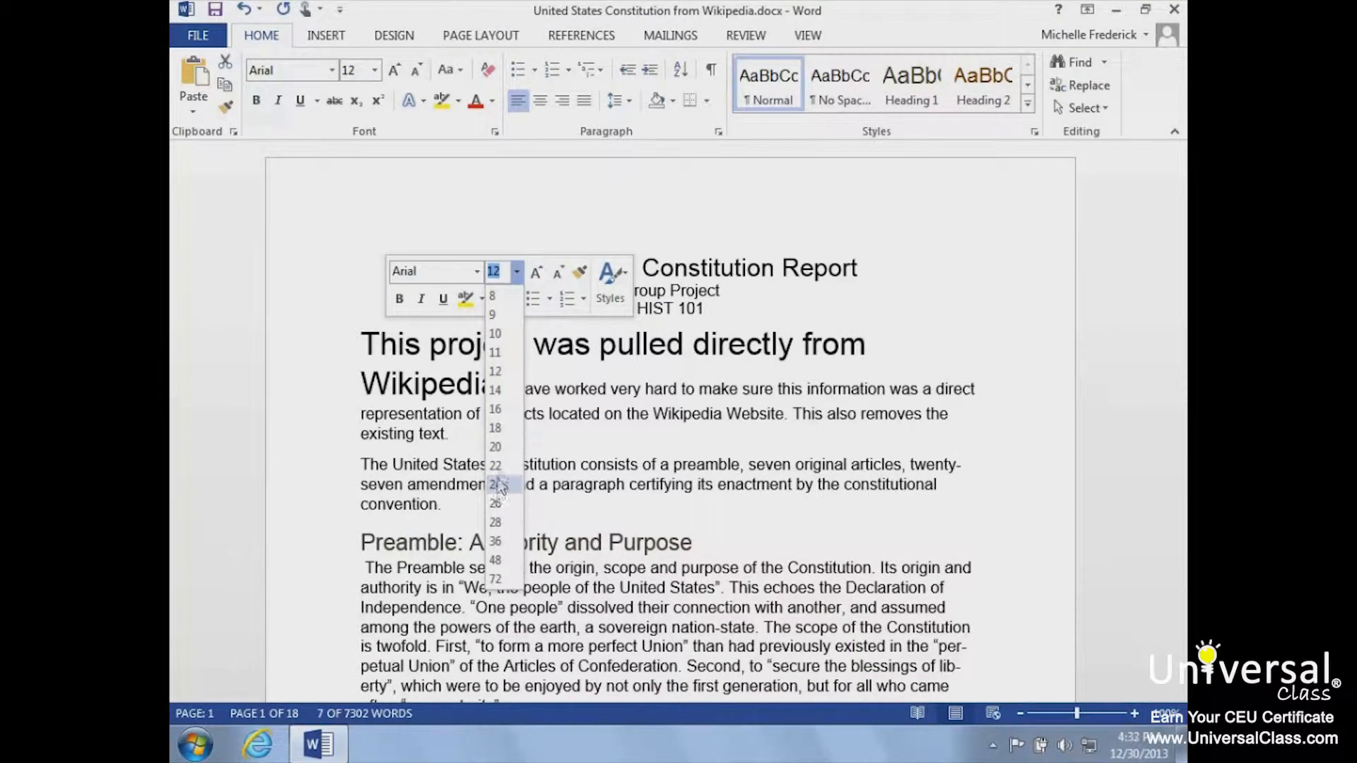
{"action": "left_click", "coordinate": [520, 273]}
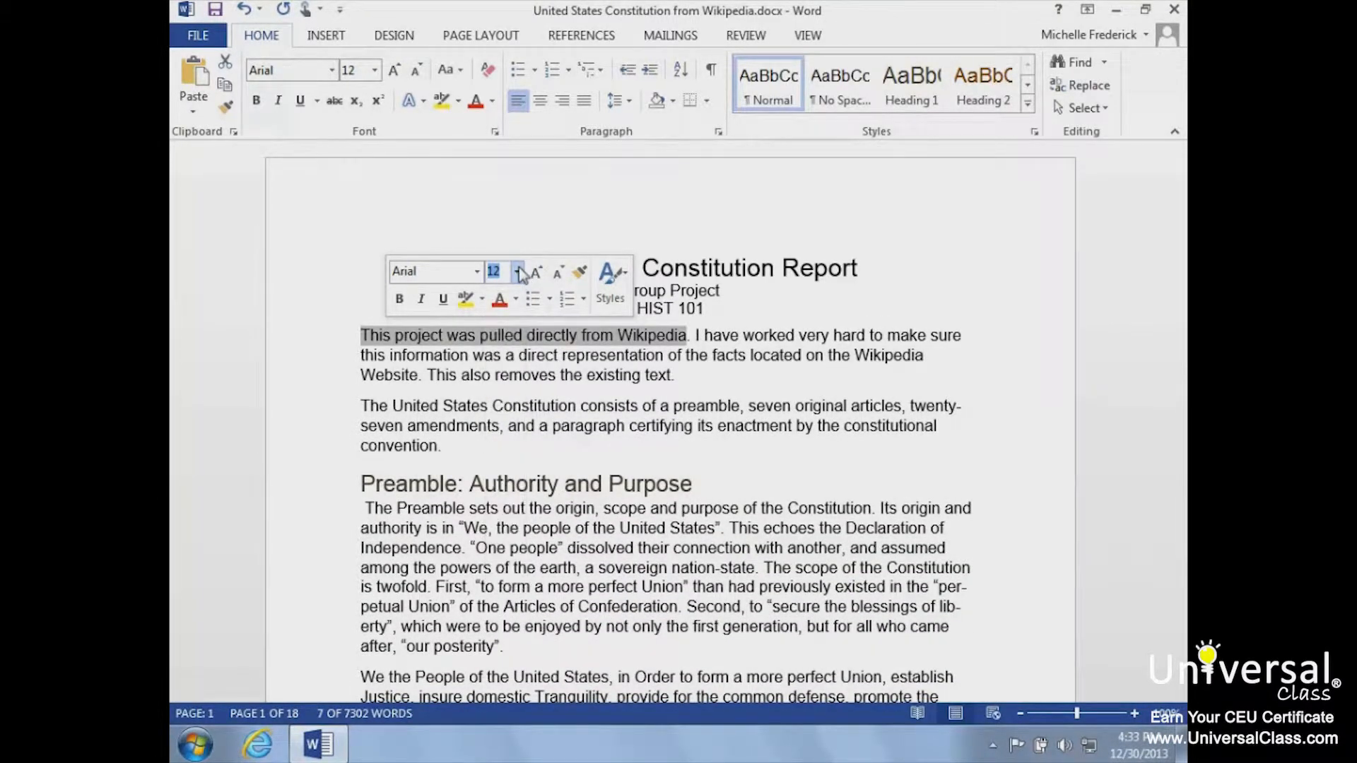
{"action": "left_click", "coordinate": [537, 273]}
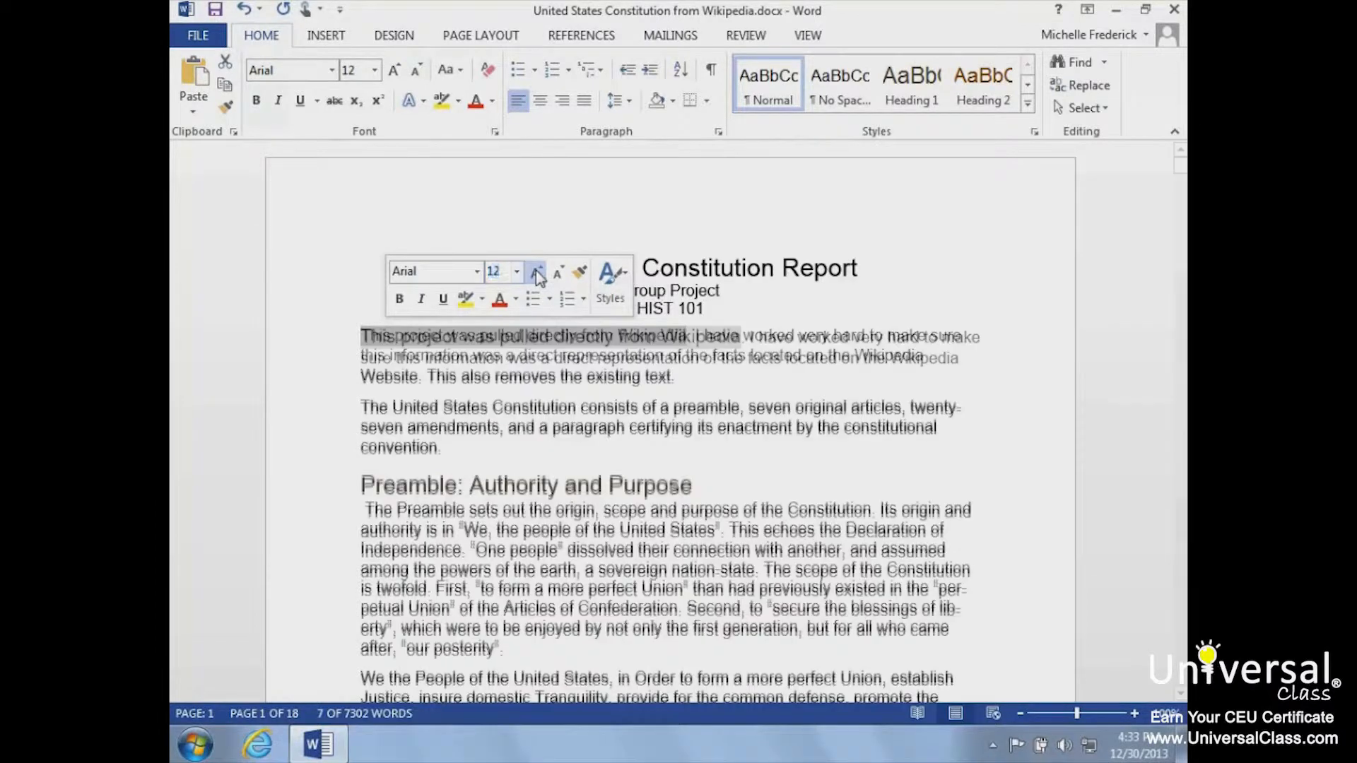
{"action": "left_click", "coordinate": [537, 273]}
{"action": "left_click", "coordinate": [537, 273]}
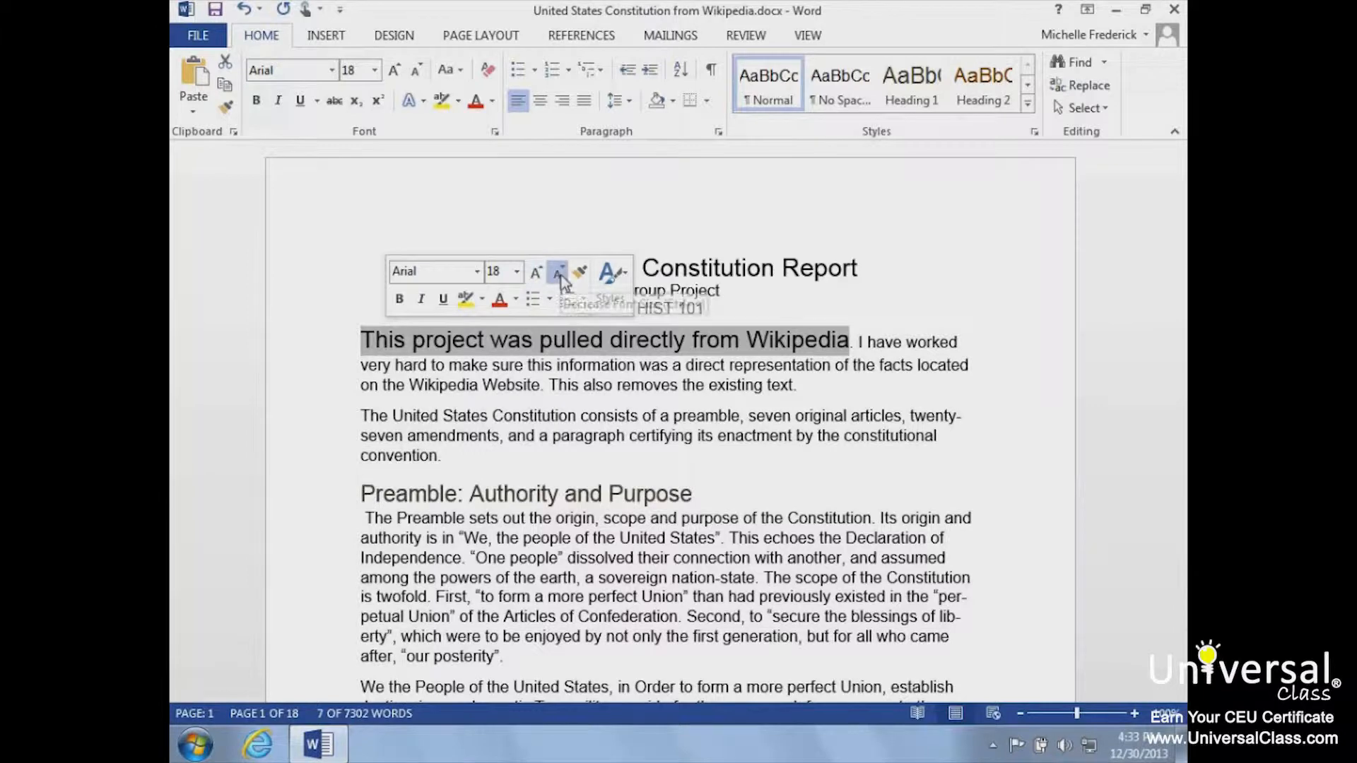
{"action": "left_click", "coordinate": [559, 273]}
{"action": "left_click", "coordinate": [559, 273]}
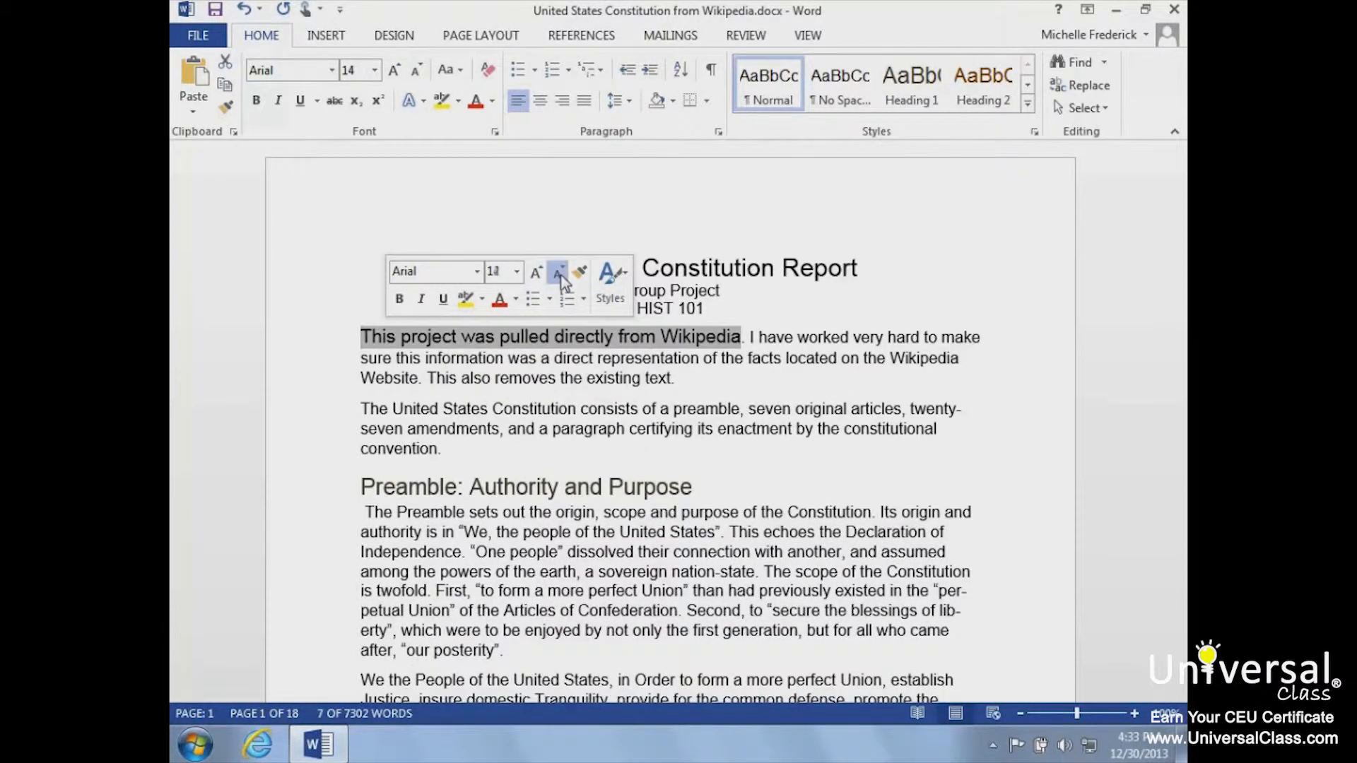
{"action": "left_click", "coordinate": [559, 273]}
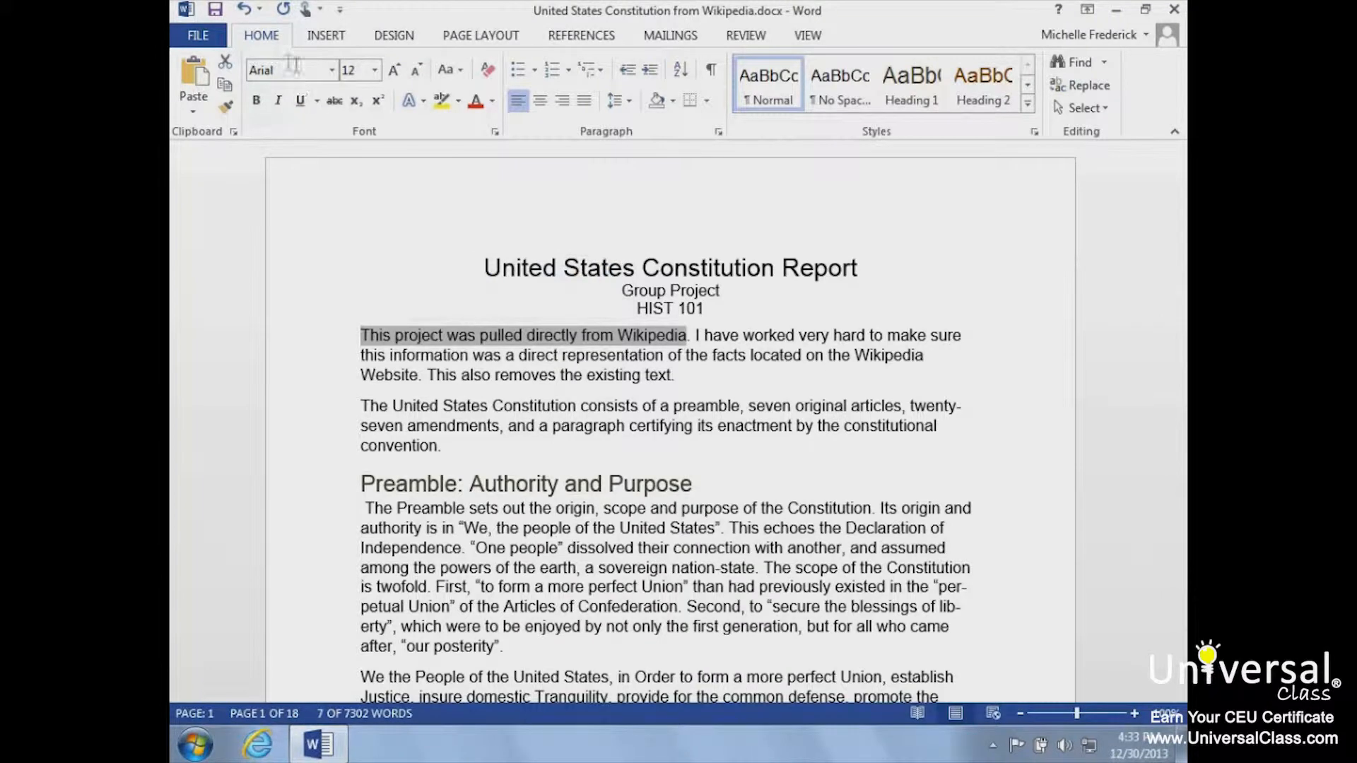
- Increase the selected phrase's font size to 14 points and reduce it by one increment to 12 points
{"action": "left_click", "coordinate": [375, 70]}
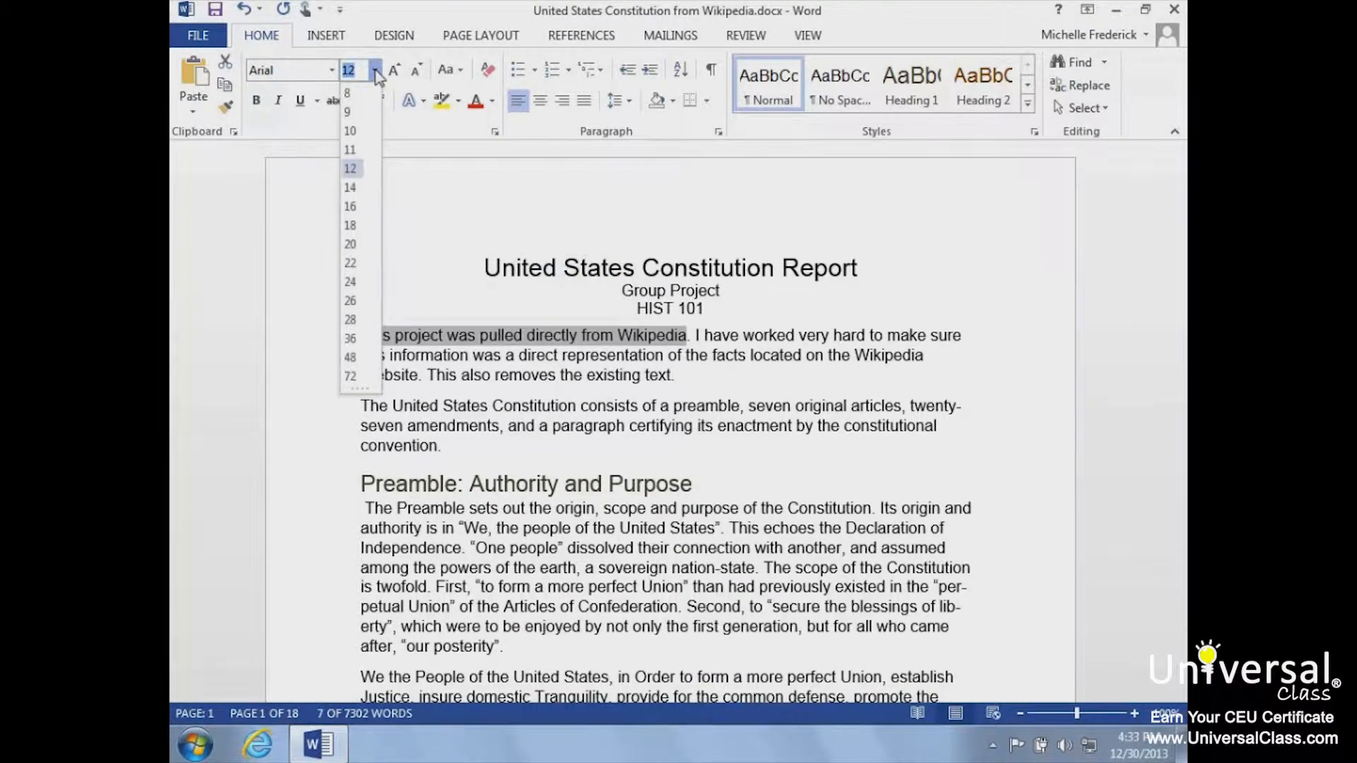
{"action": "left_click", "coordinate": [396, 71]}
{"action": "left_click", "coordinate": [395, 71]}
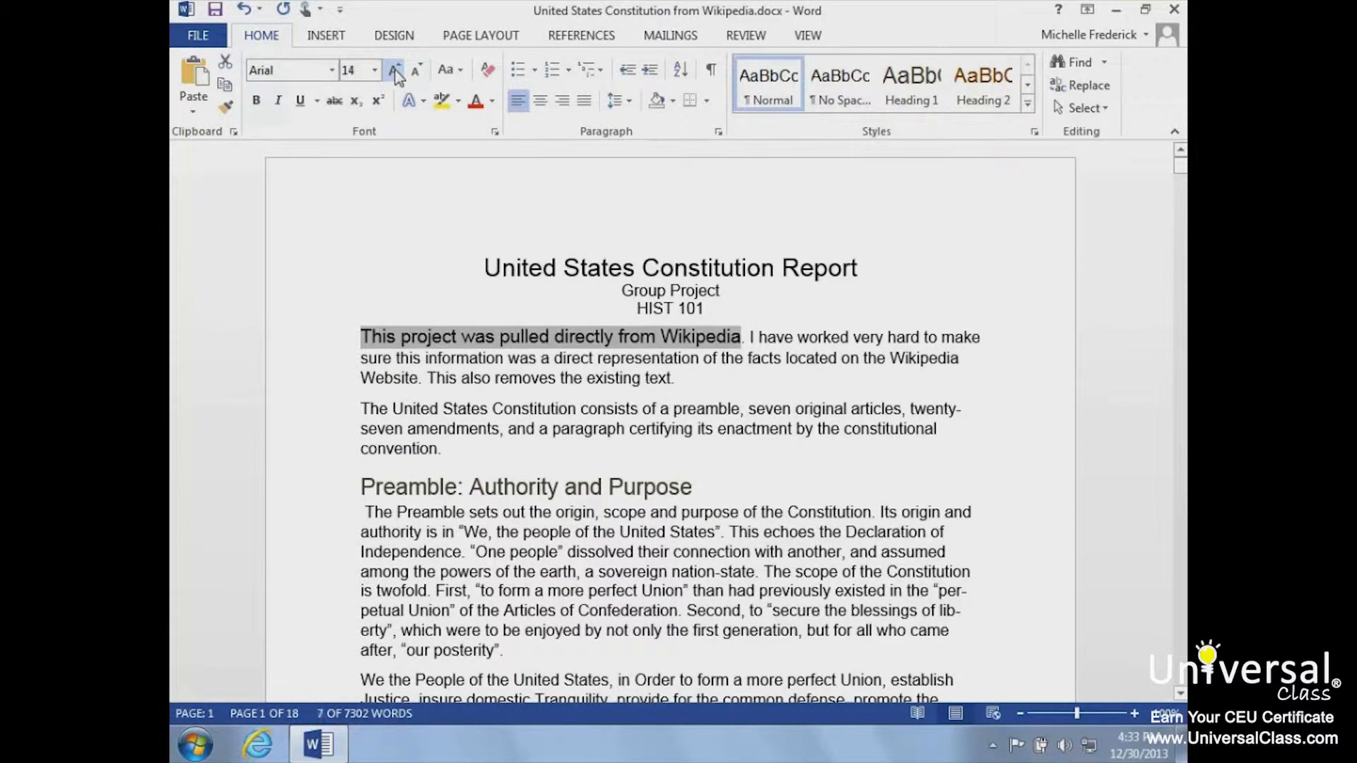
{"action": "left_click", "coordinate": [418, 71]}
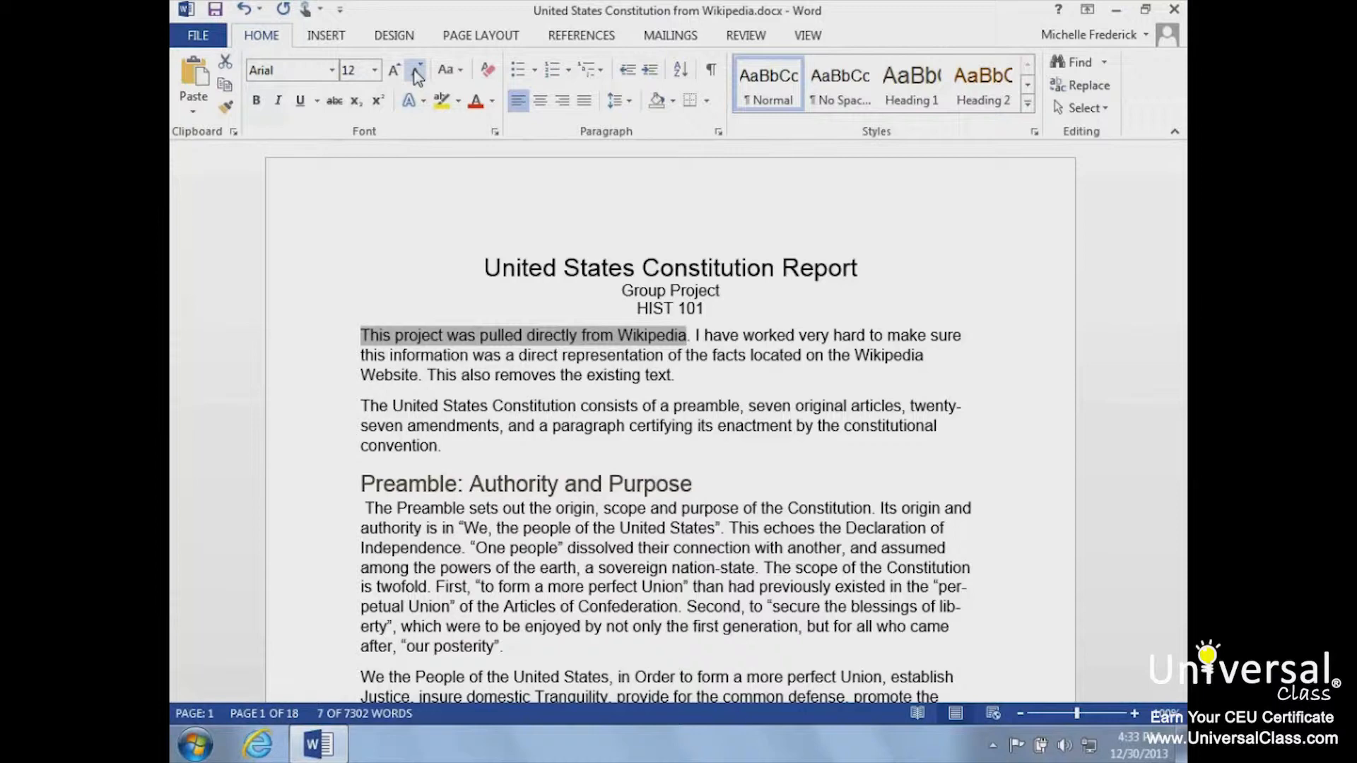
- Apply and remove bold, and likewise italic, on the selected Wikipedia phrase
{"action": "mouse_move", "coordinate": [378, 345]}
{"action": "left_click", "coordinate": [257, 102]}
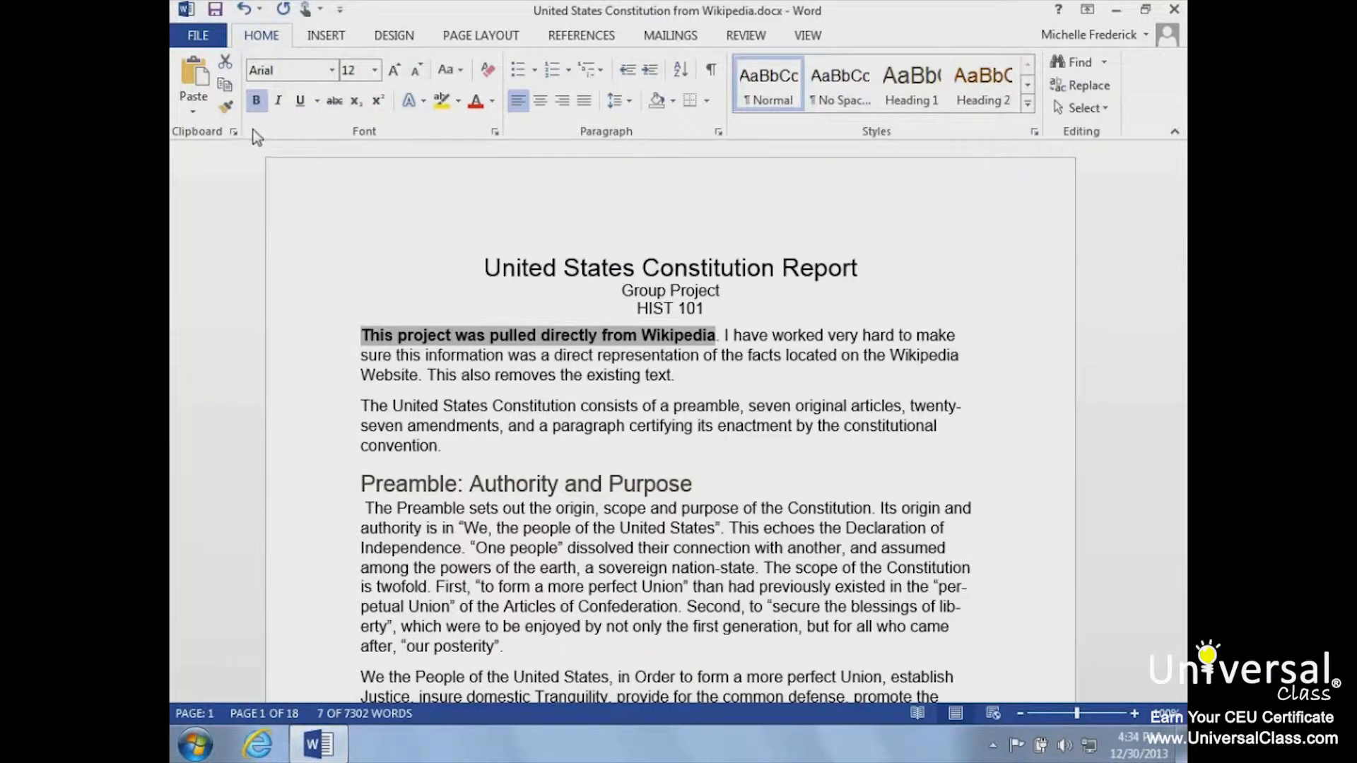
{"action": "left_click", "coordinate": [259, 102]}
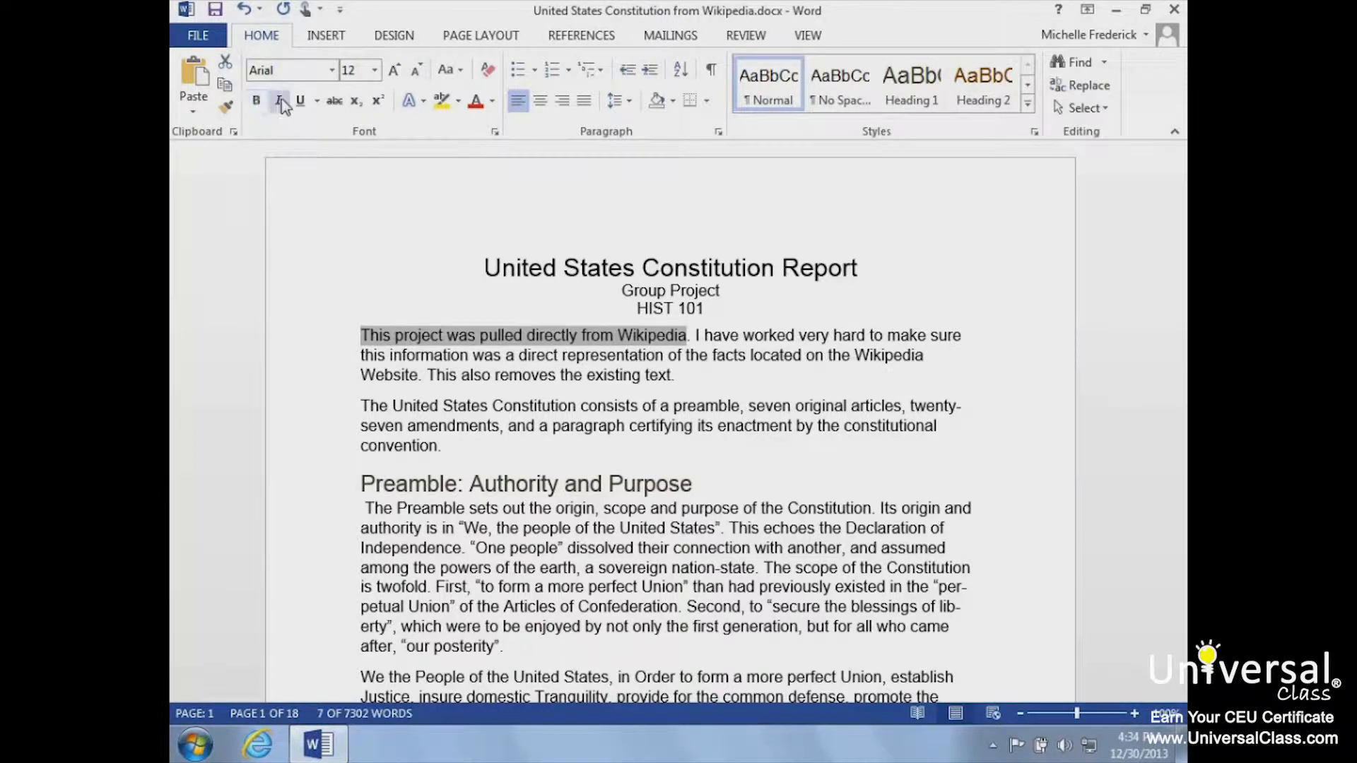
{"action": "left_click", "coordinate": [281, 100]}
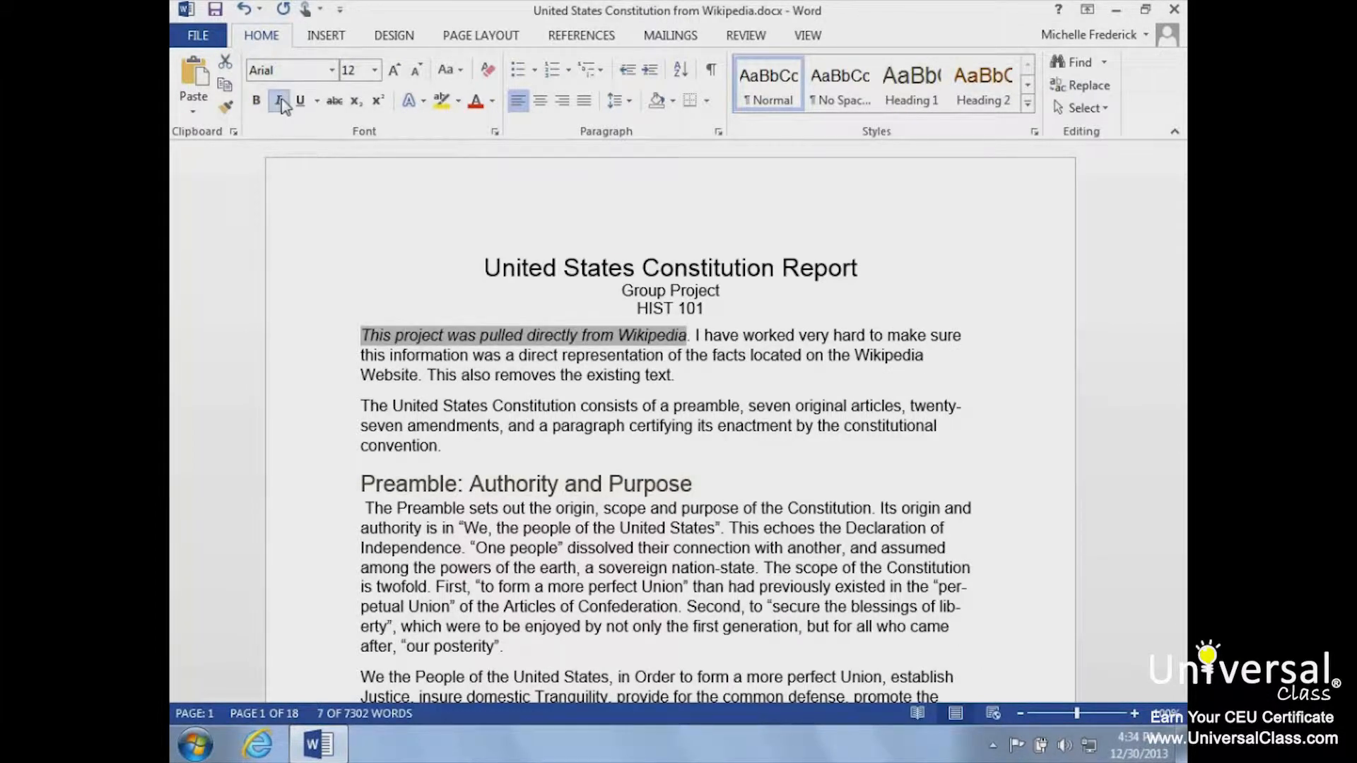
{"action": "left_click", "coordinate": [281, 101]}
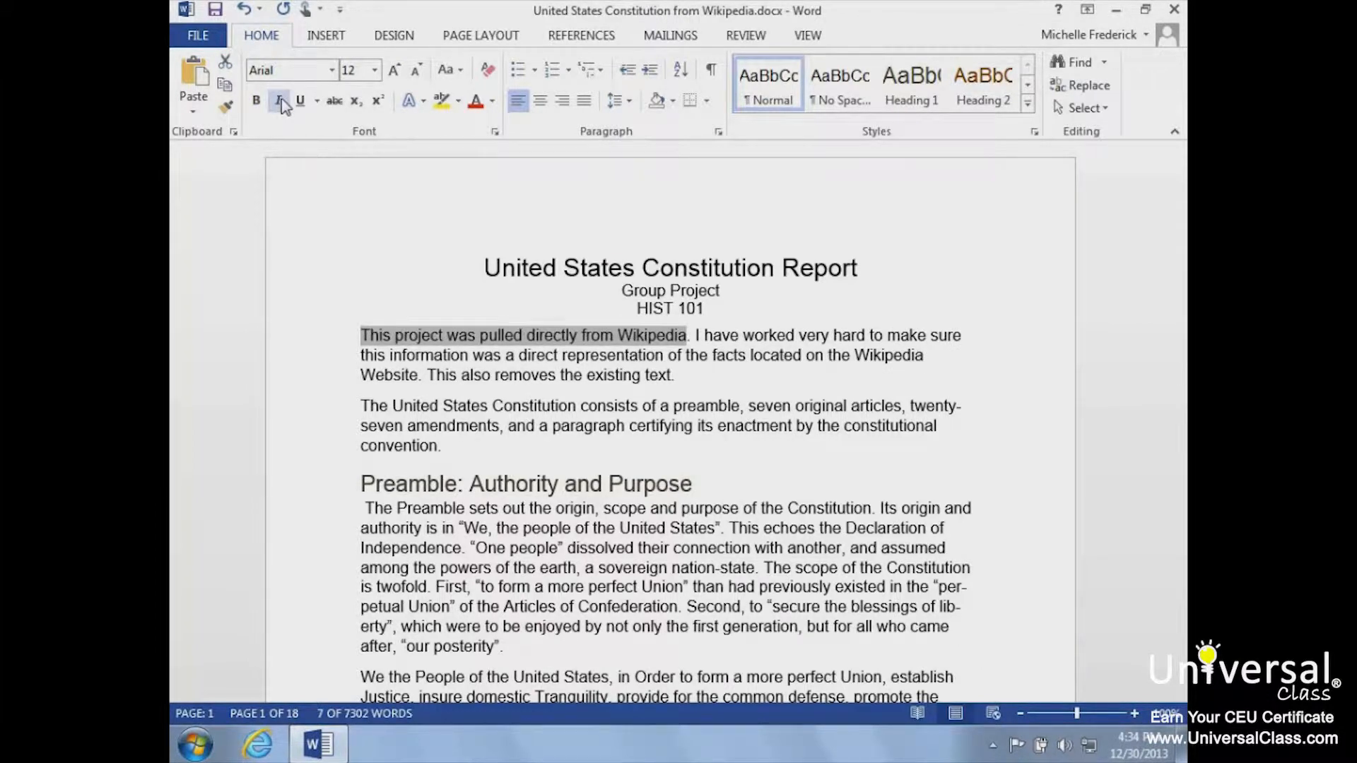
- Apply and remove an underline, preview the other underline styles, and toggle strikethrough on and off for the selected phrase
{"action": "left_click", "coordinate": [300, 101]}
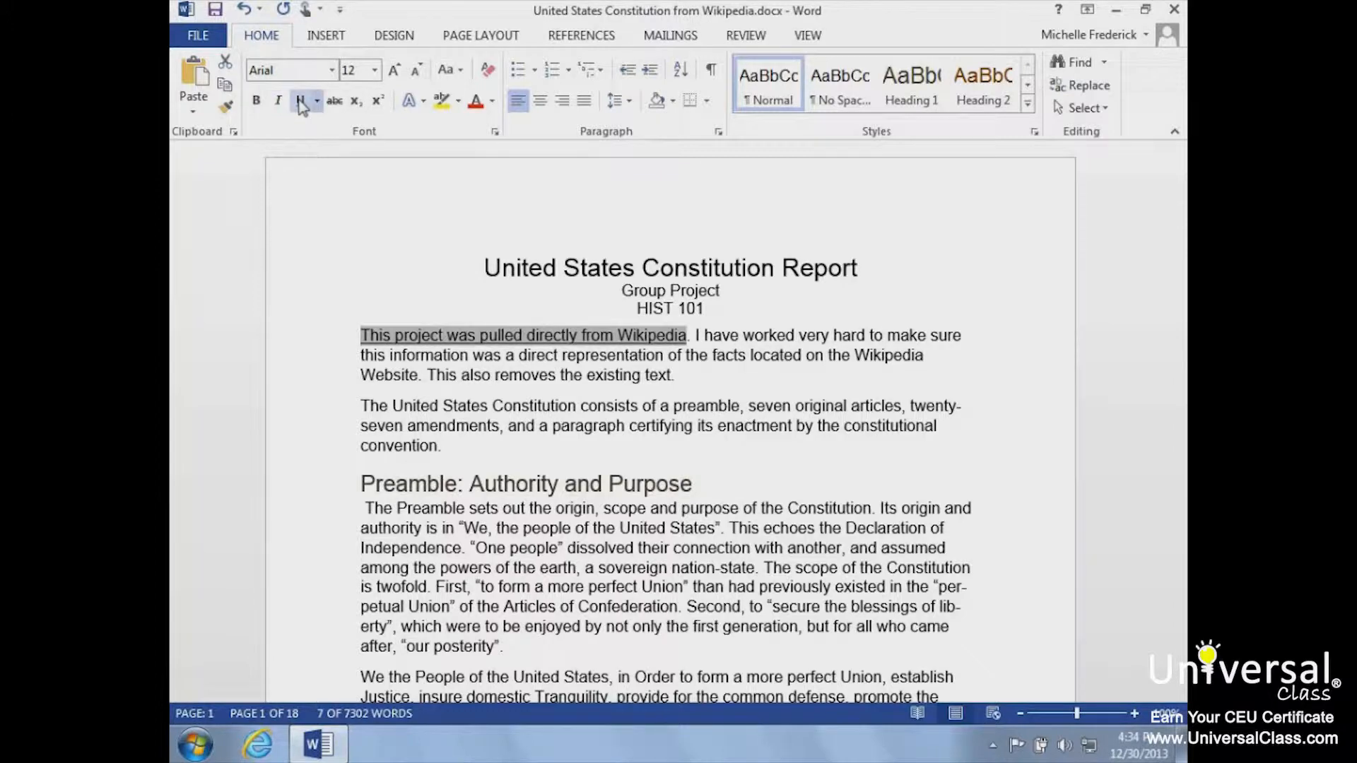
{"action": "left_click", "coordinate": [301, 103]}
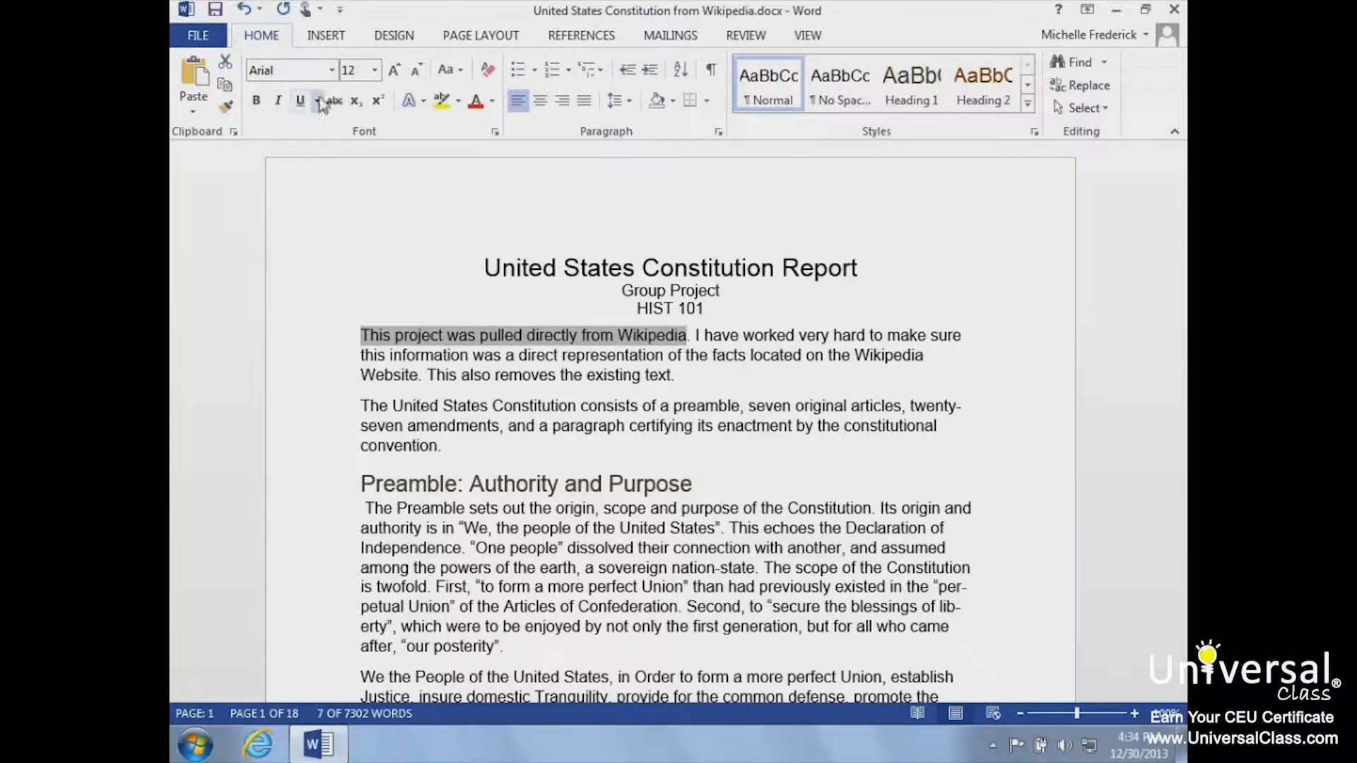
{"action": "left_click", "coordinate": [318, 100]}
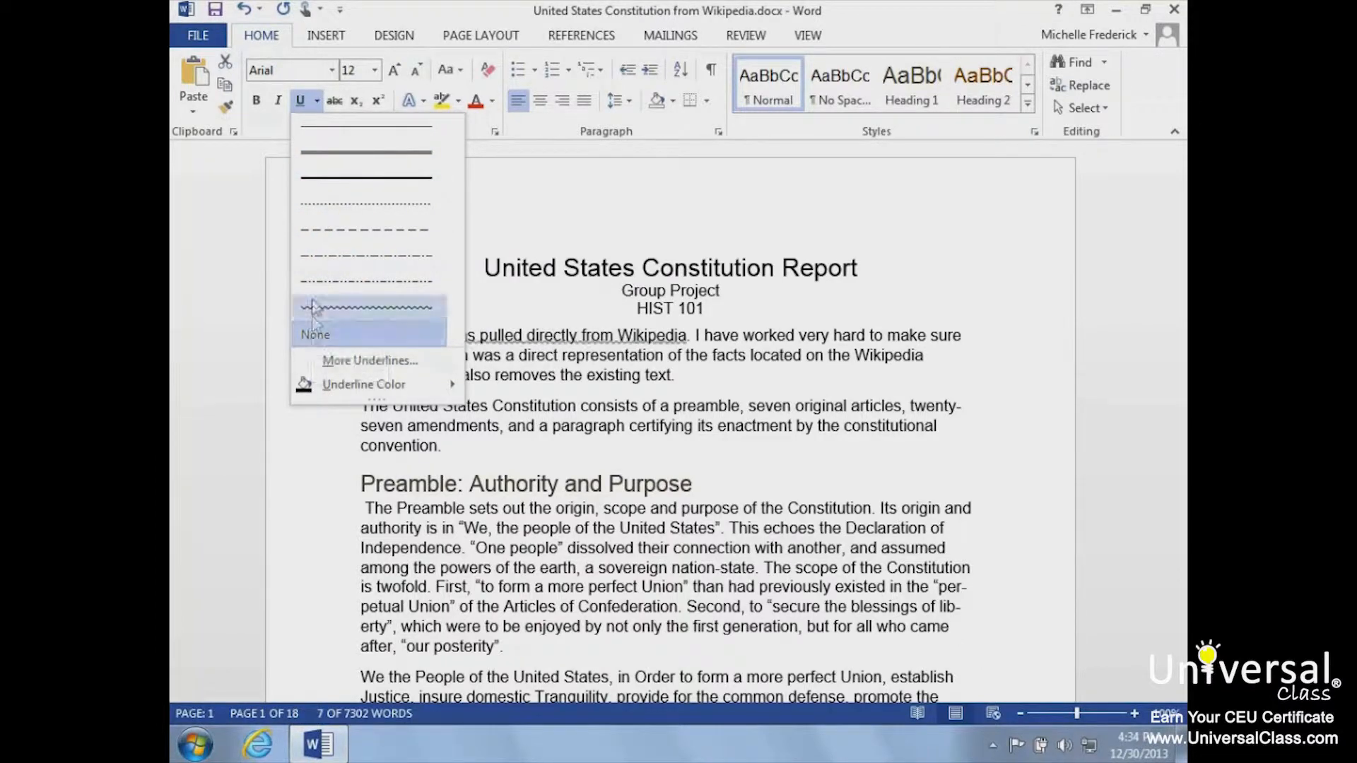
{"action": "left_click", "coordinate": [317, 103]}
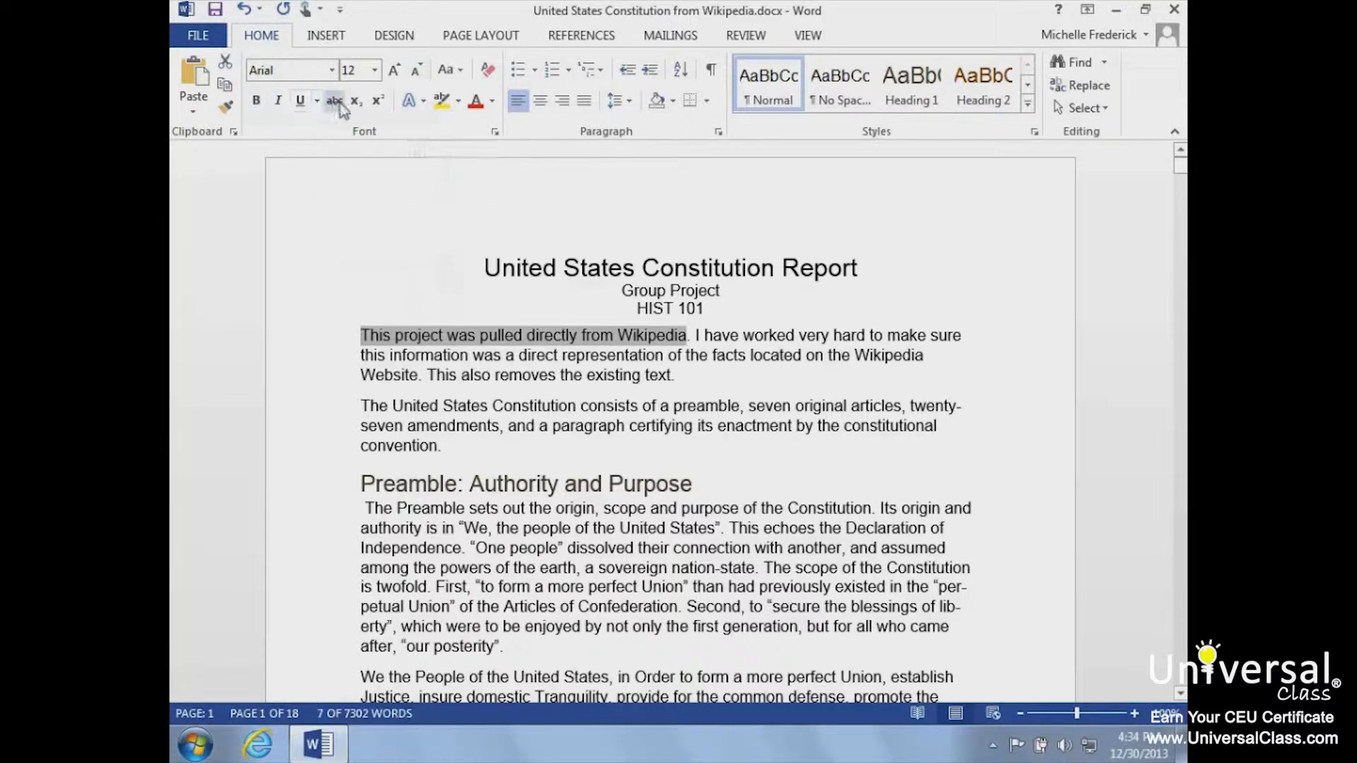
{"action": "left_click", "coordinate": [337, 103]}
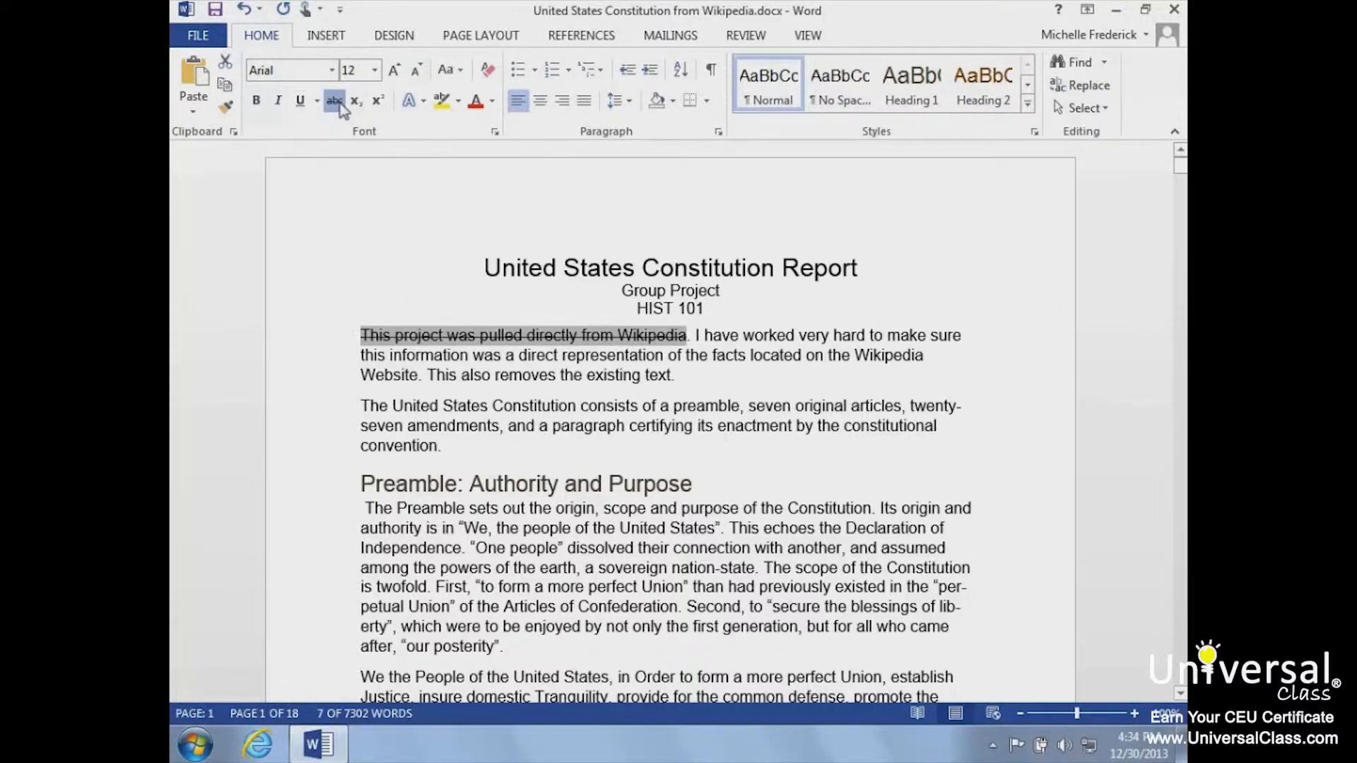
{"action": "left_click", "coordinate": [337, 103]}
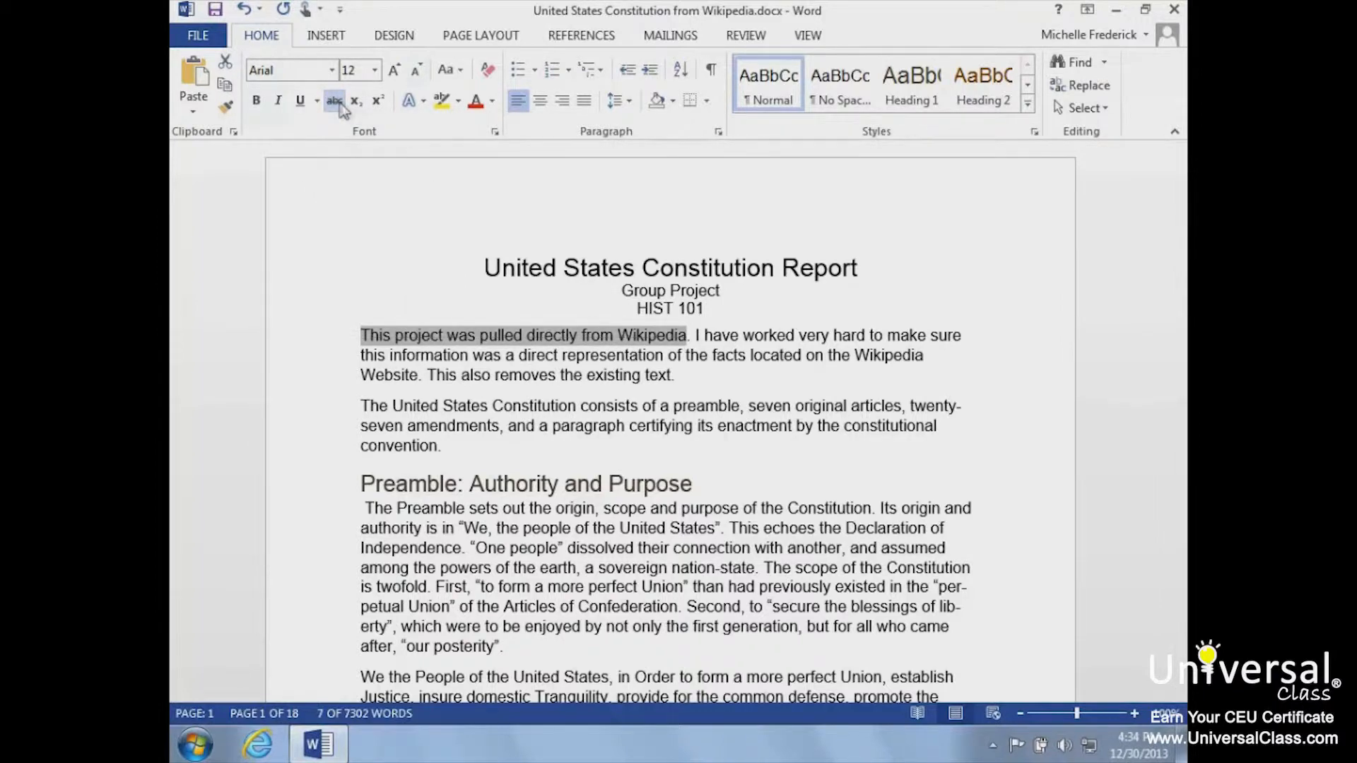
- Turn subscript on and off for the selected phrase, and do the same with superscript
{"action": "left_click", "coordinate": [356, 103]}
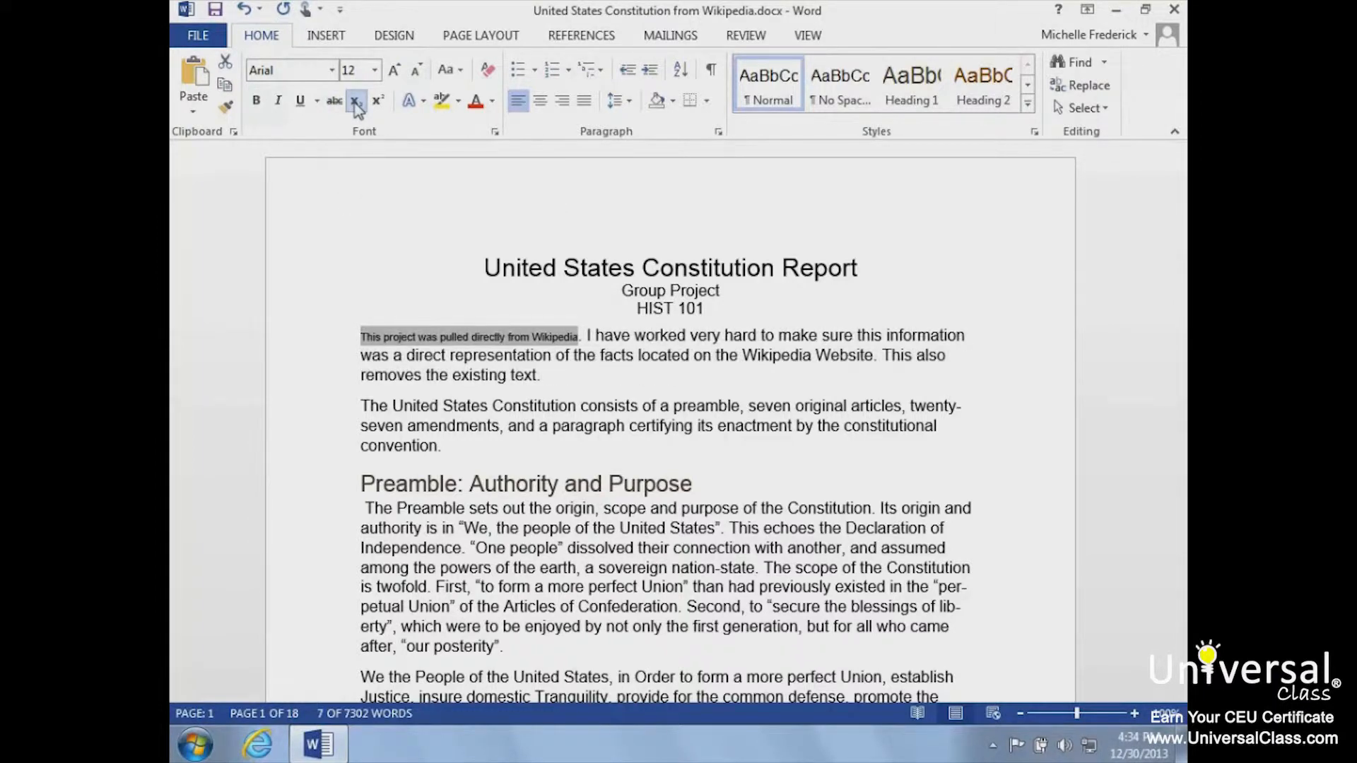
{"action": "left_click", "coordinate": [355, 103]}
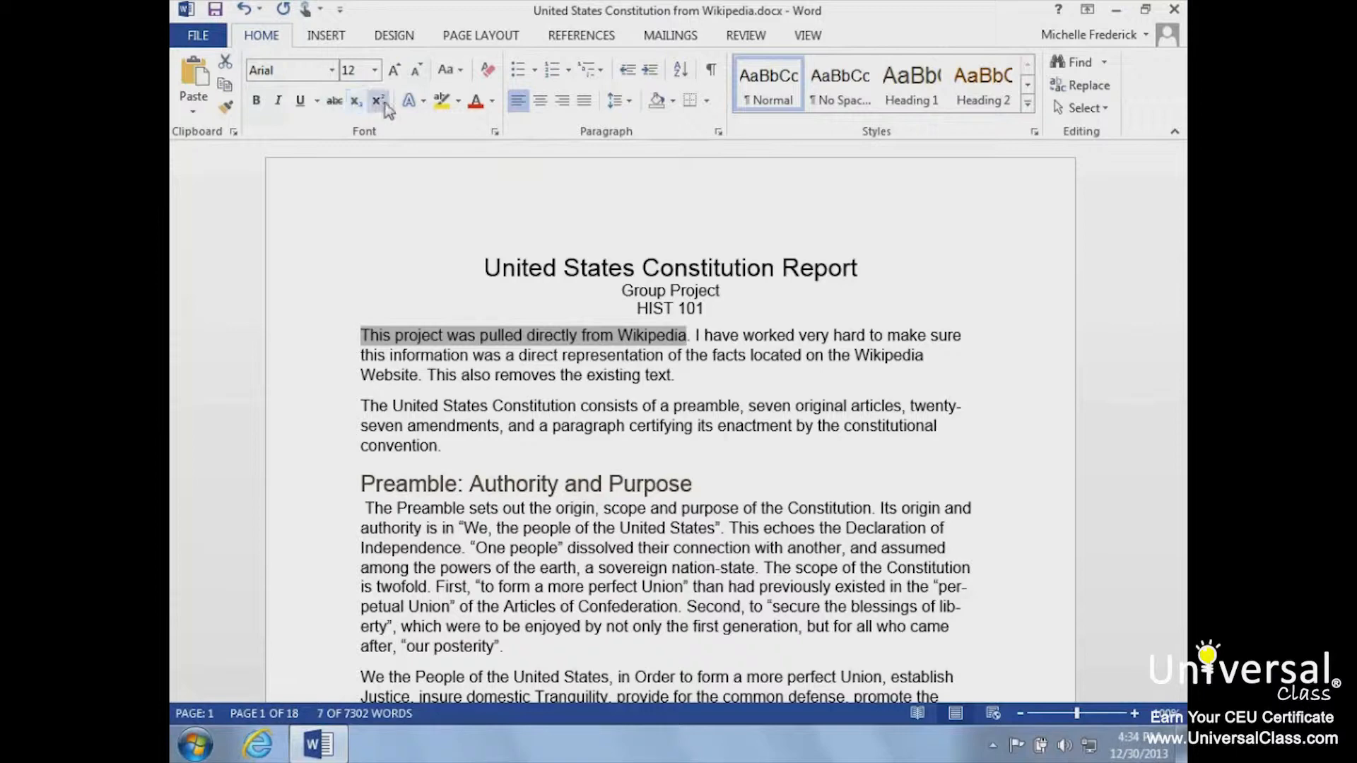
{"action": "left_click", "coordinate": [378, 102]}
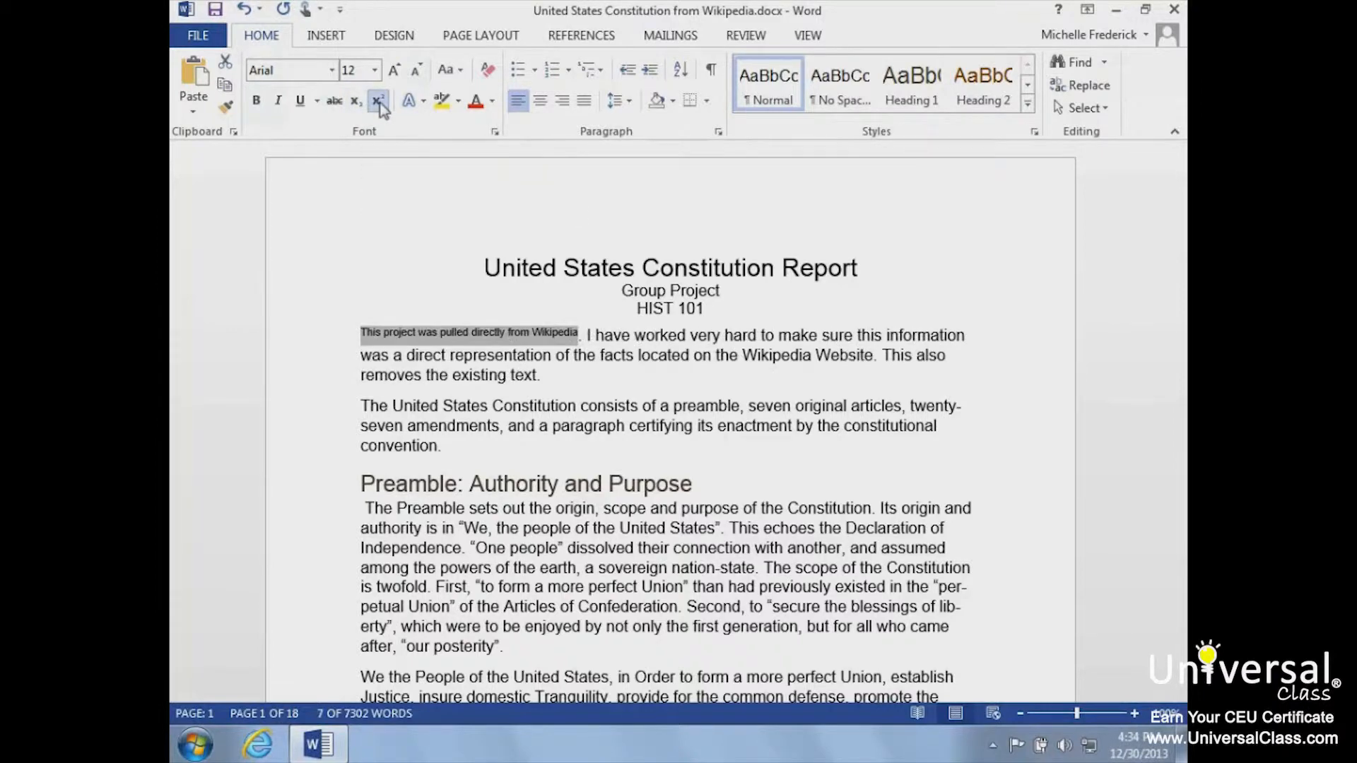
{"action": "left_click", "coordinate": [378, 102]}
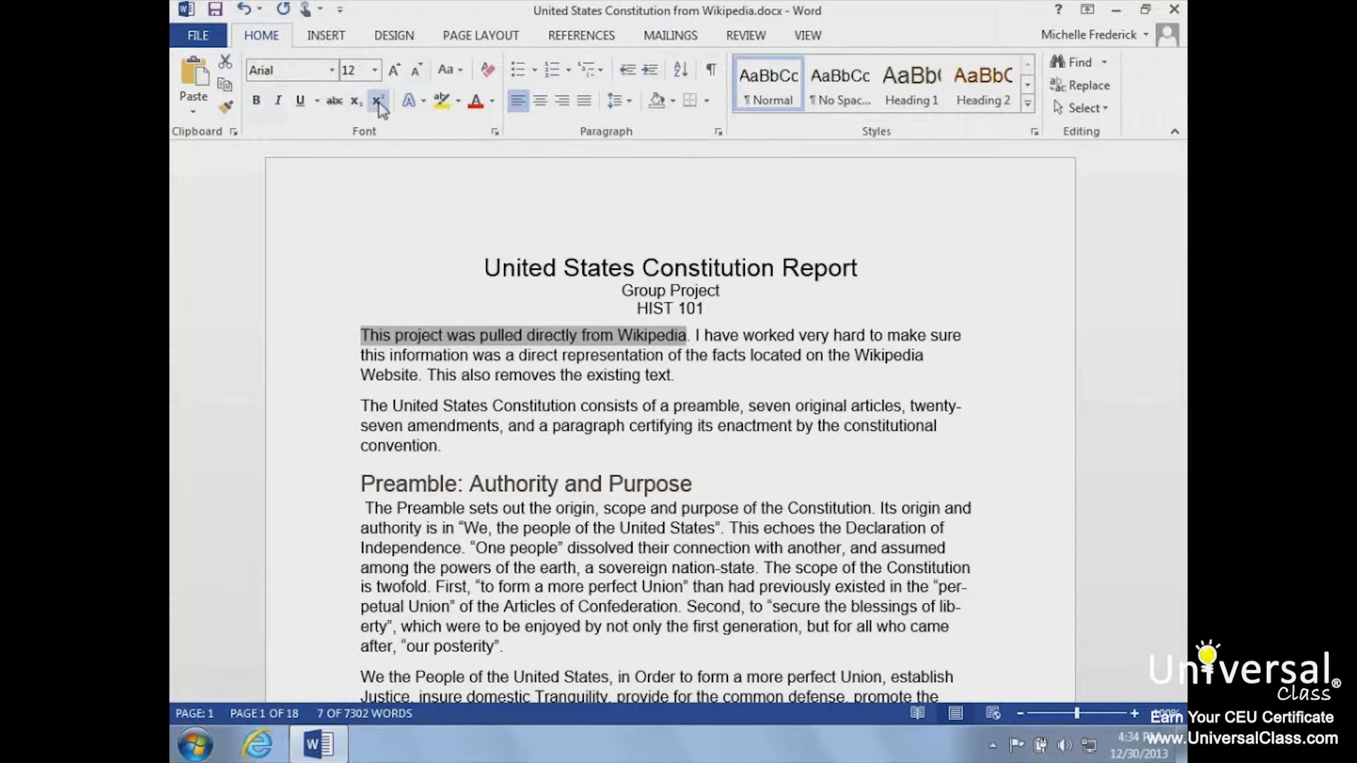
- Change the selected phrase's case to lowercase and to UPPERCASE
{"action": "left_click", "coordinate": [460, 72]}
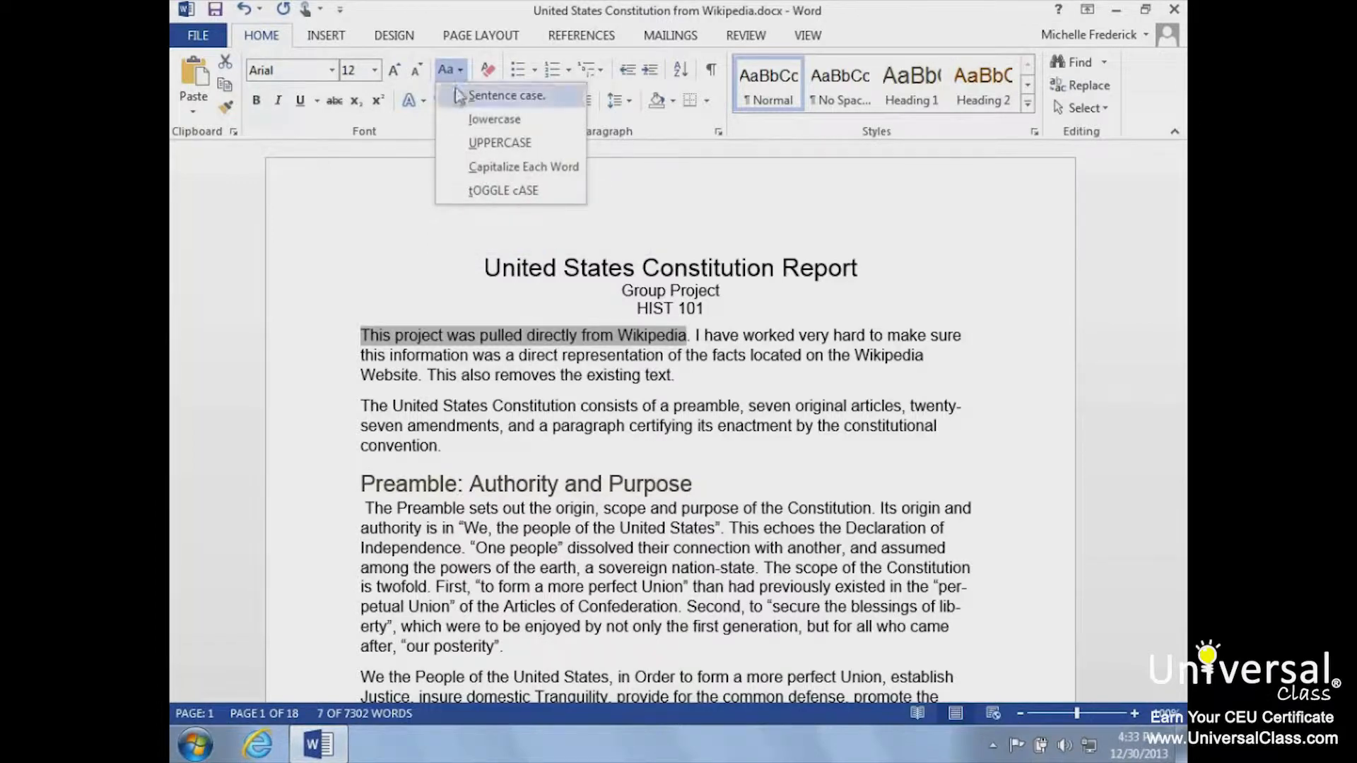
{"action": "left_click", "coordinate": [450, 120]}
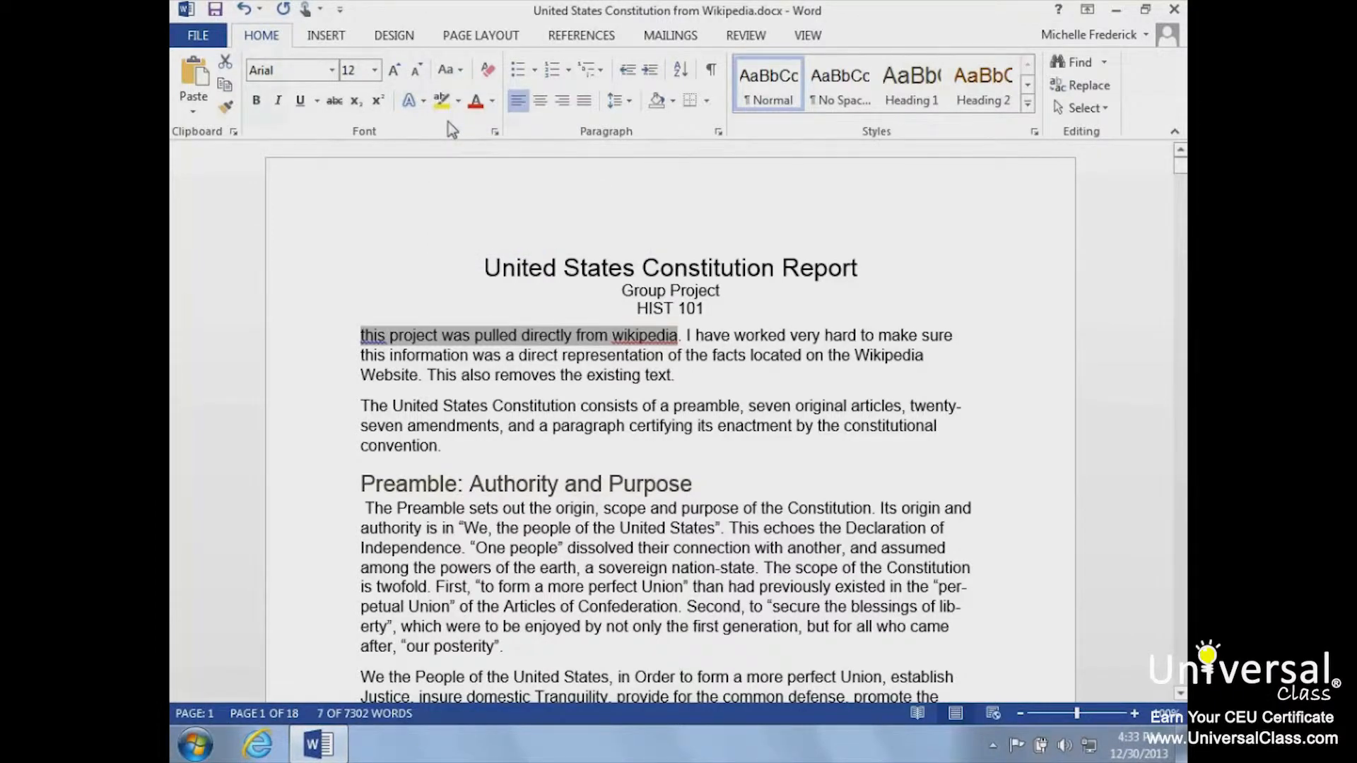
{"action": "left_click", "coordinate": [450, 70]}
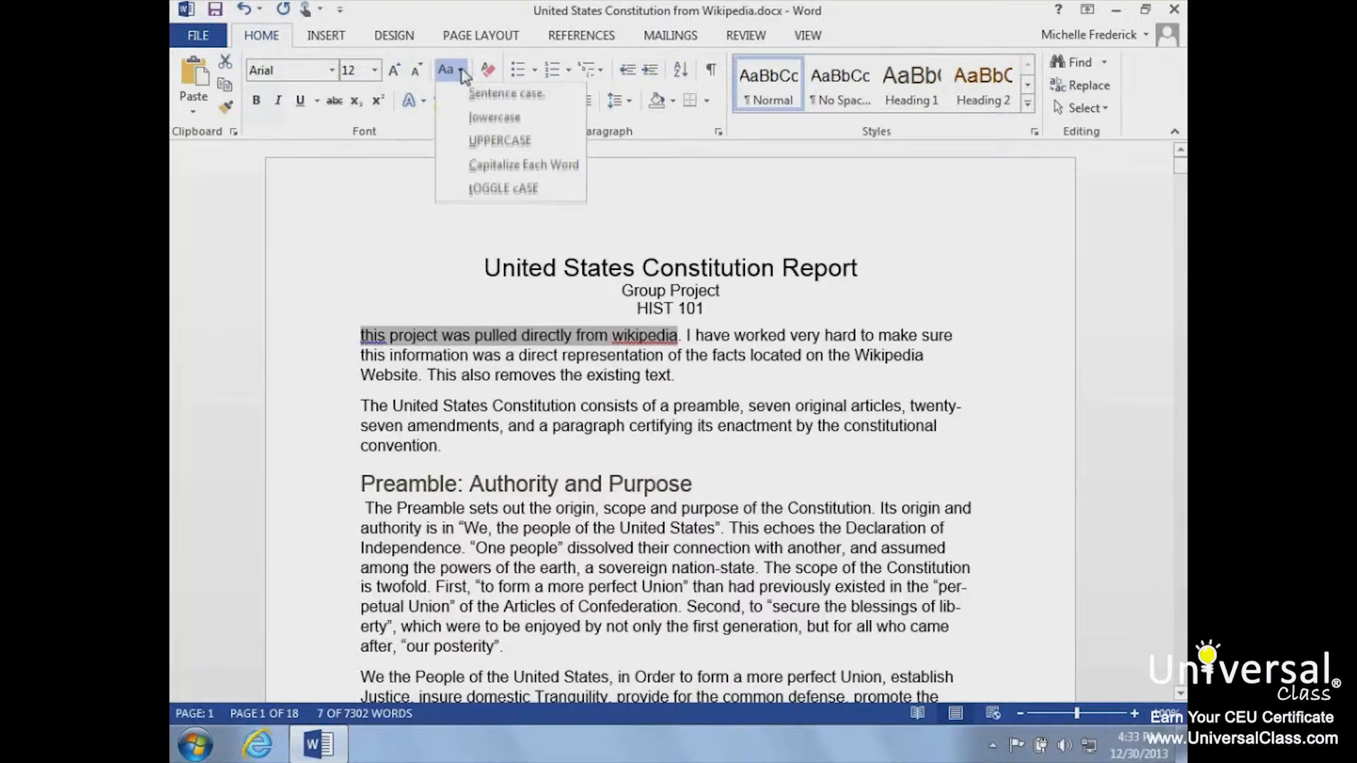
{"action": "left_click", "coordinate": [448, 142]}
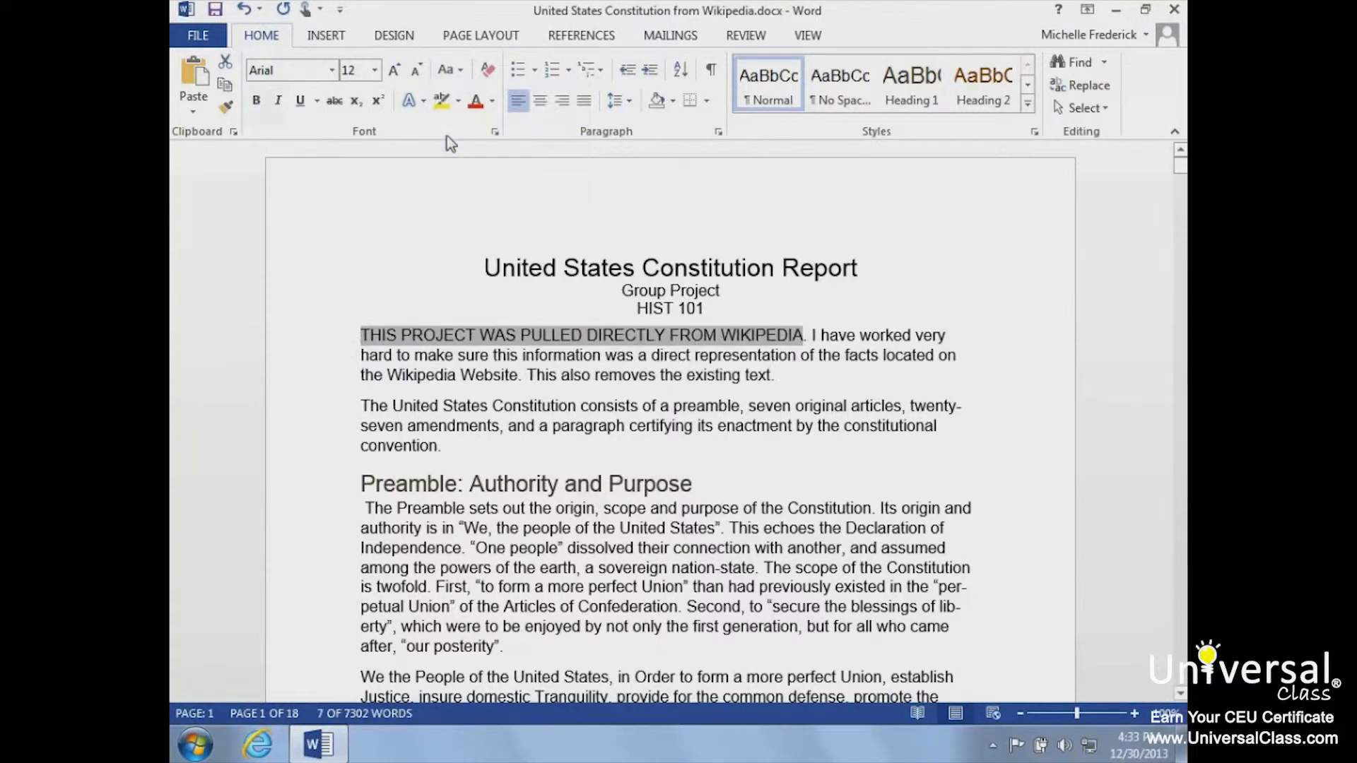
- Capitalize each word of the selected phrase and apply toggle case to it
{"action": "left_click", "coordinate": [460, 73]}
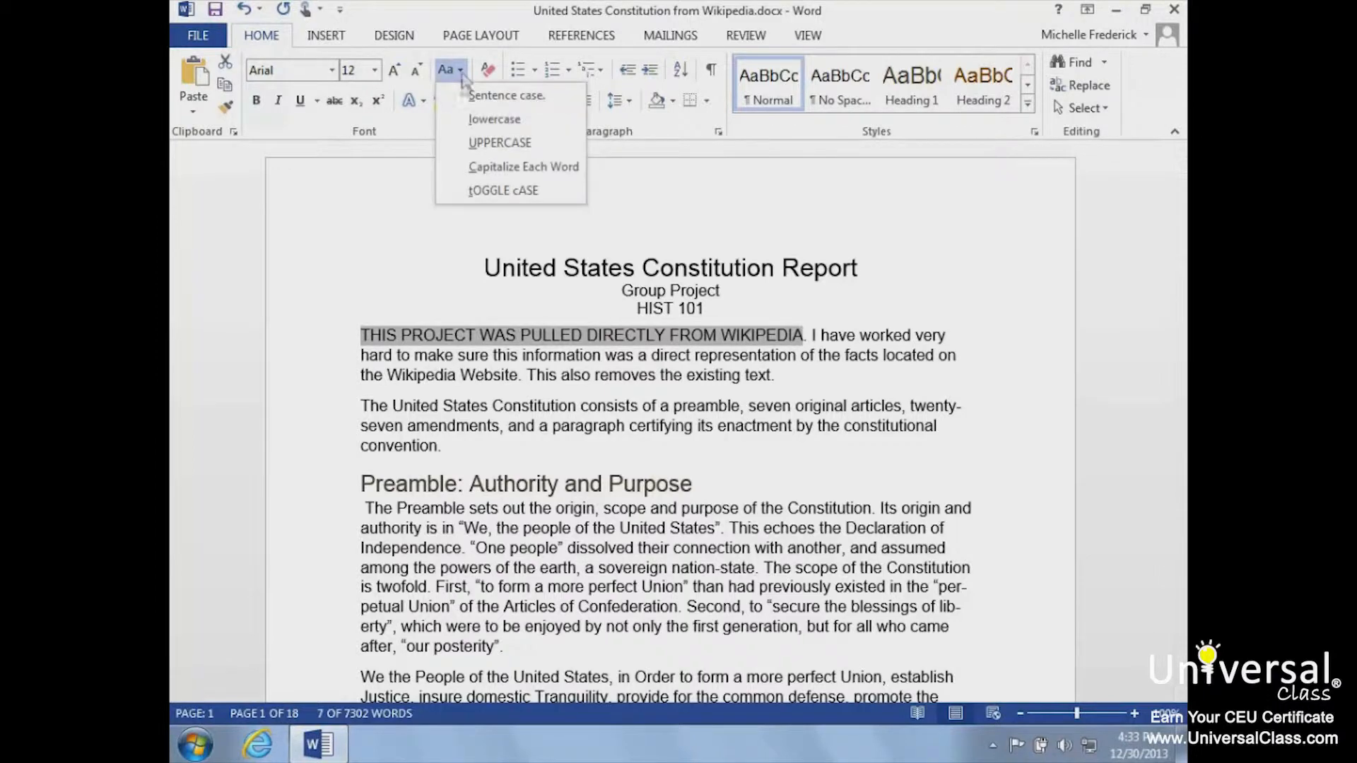
{"action": "left_click", "coordinate": [456, 166]}
{"action": "left_click", "coordinate": [461, 71]}
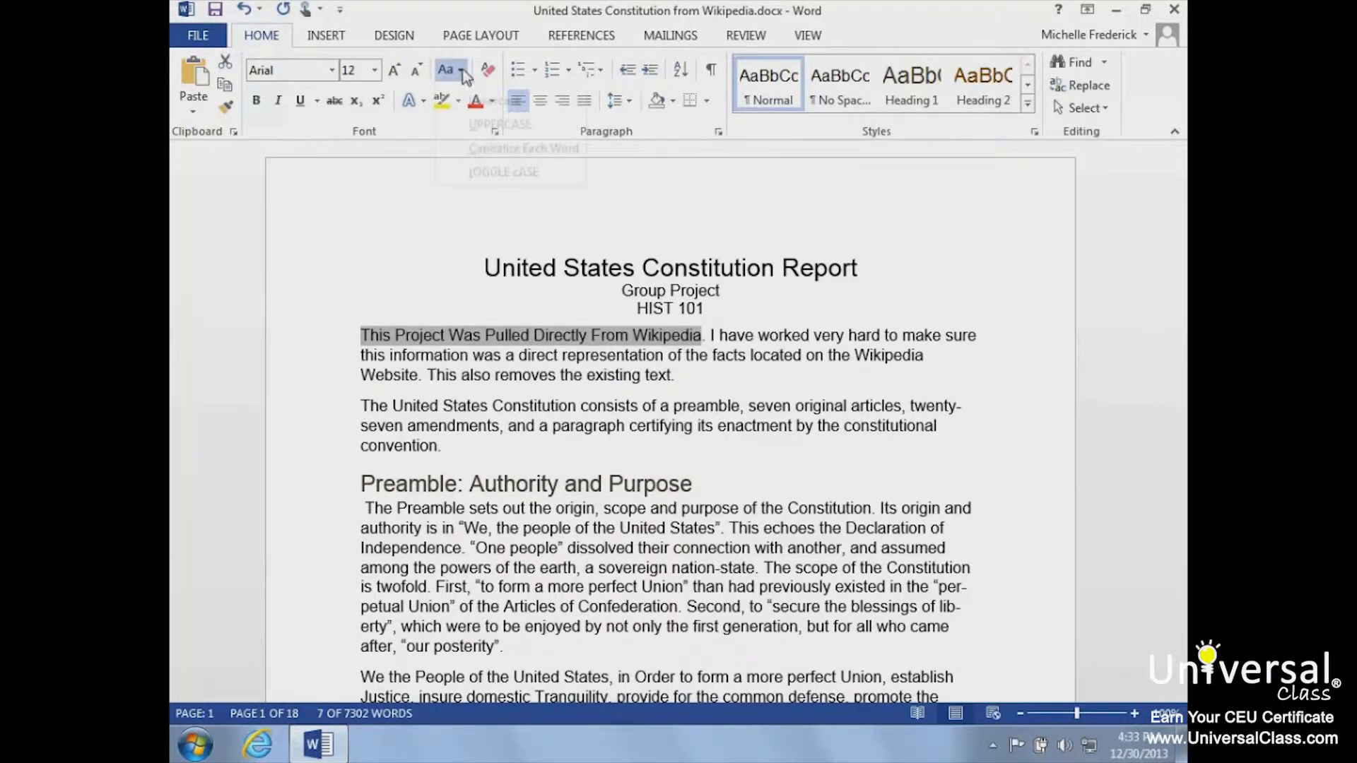
{"action": "left_click", "coordinate": [451, 192]}
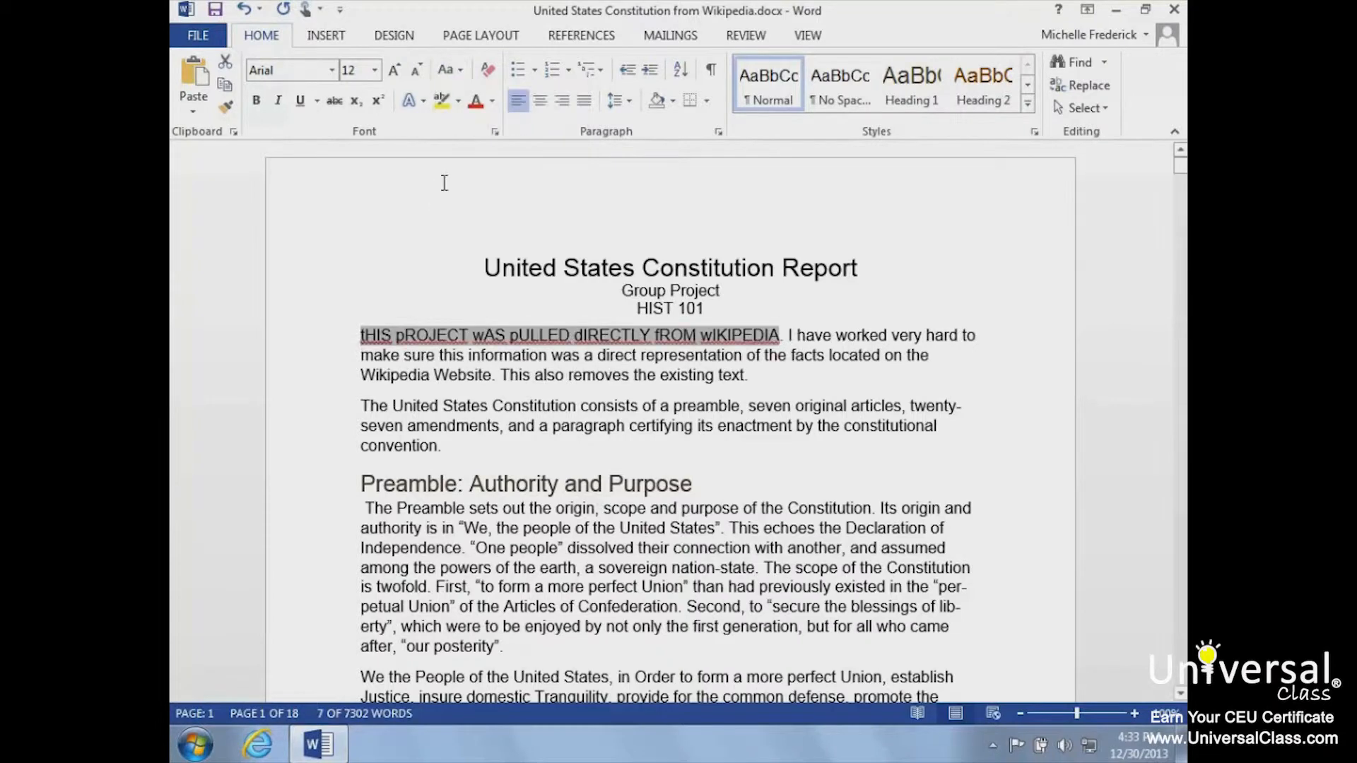
- Change the selected phrase to sentence case and capitalize the W in "Wikipedia"
{"action": "left_click", "coordinate": [458, 70]}
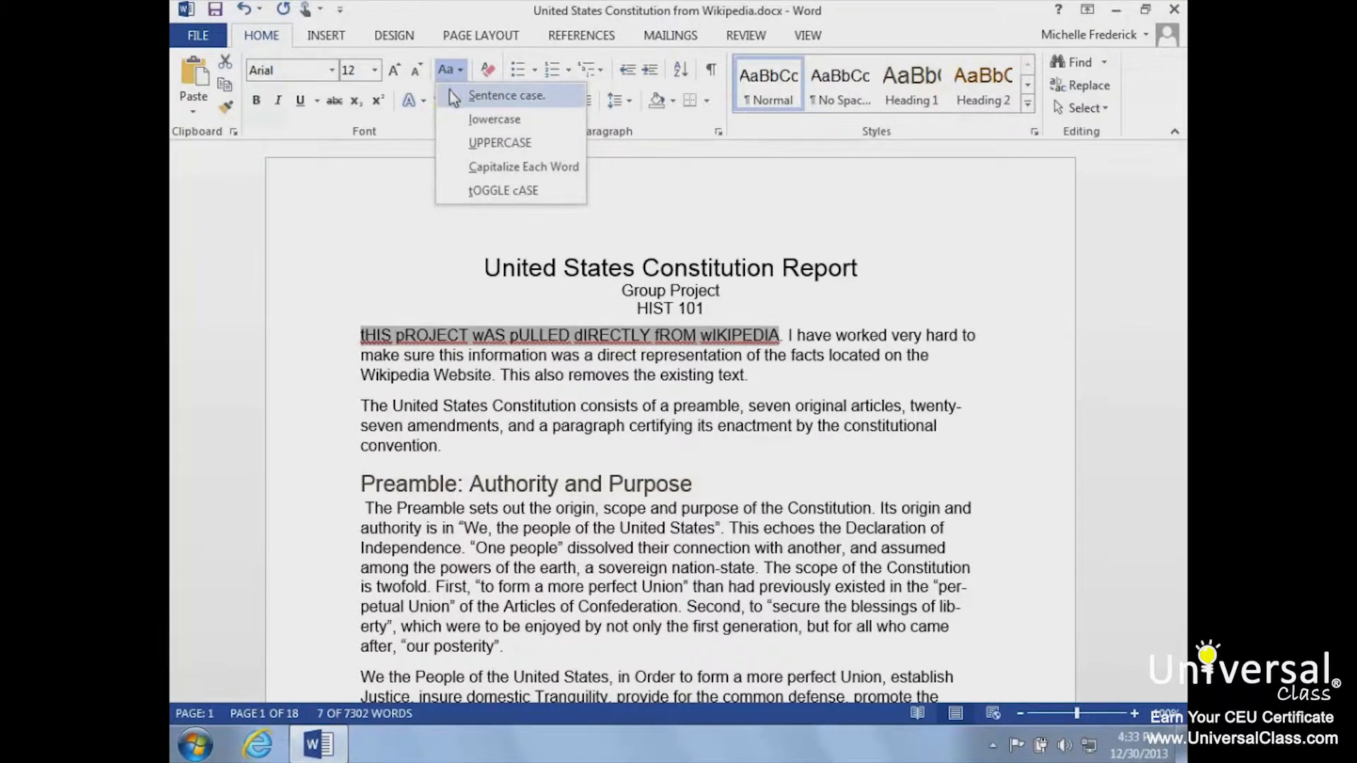
{"action": "left_click", "coordinate": [449, 92]}
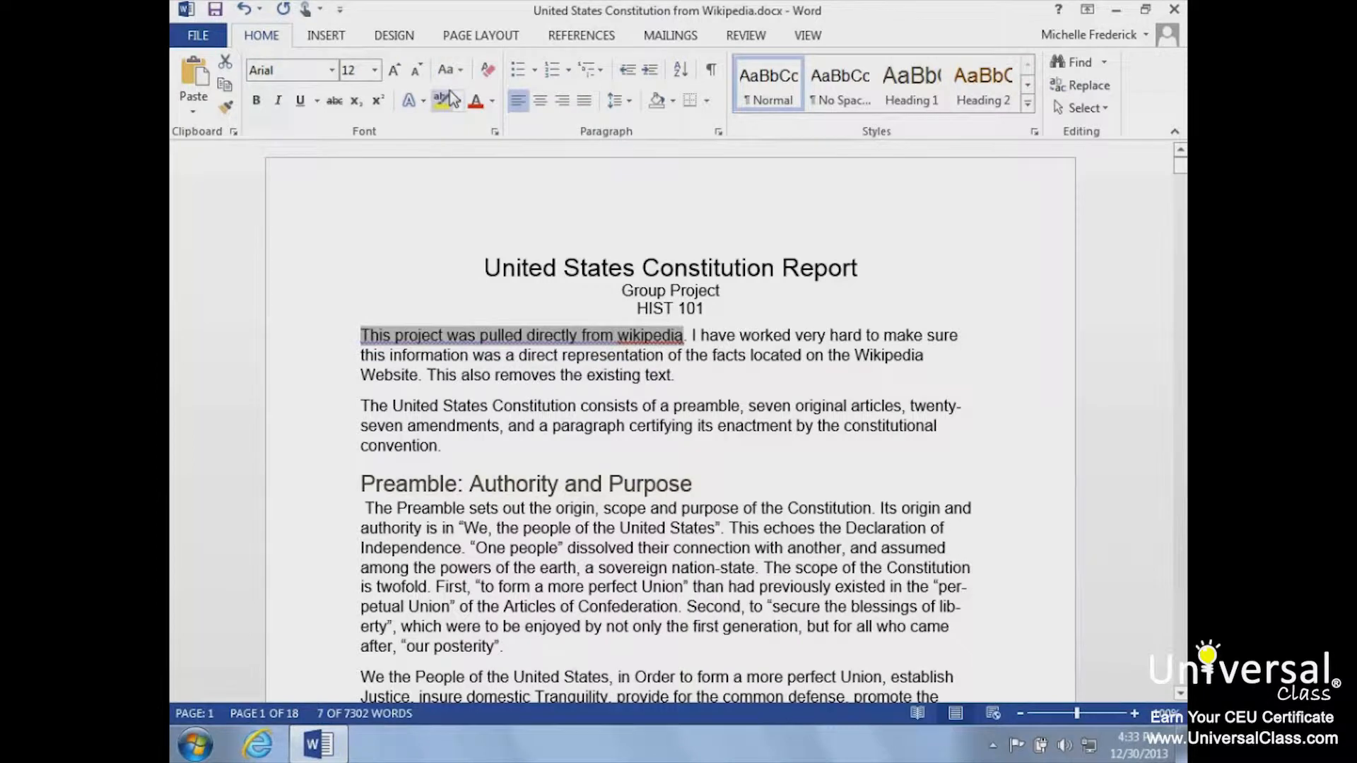
{"action": "left_click", "coordinate": [628, 337]}
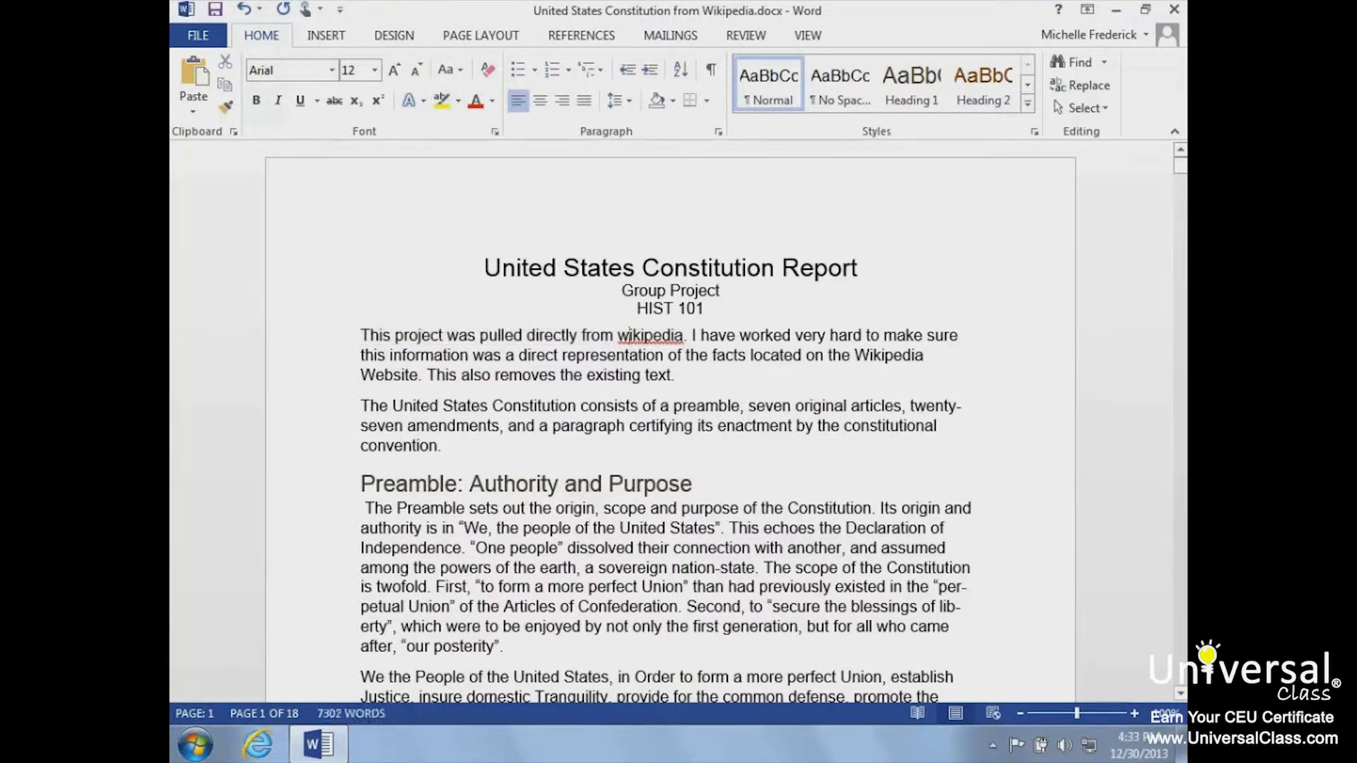
{"action": "key", "text": "BackSpace"}
{"action": "type", "text": "W"}
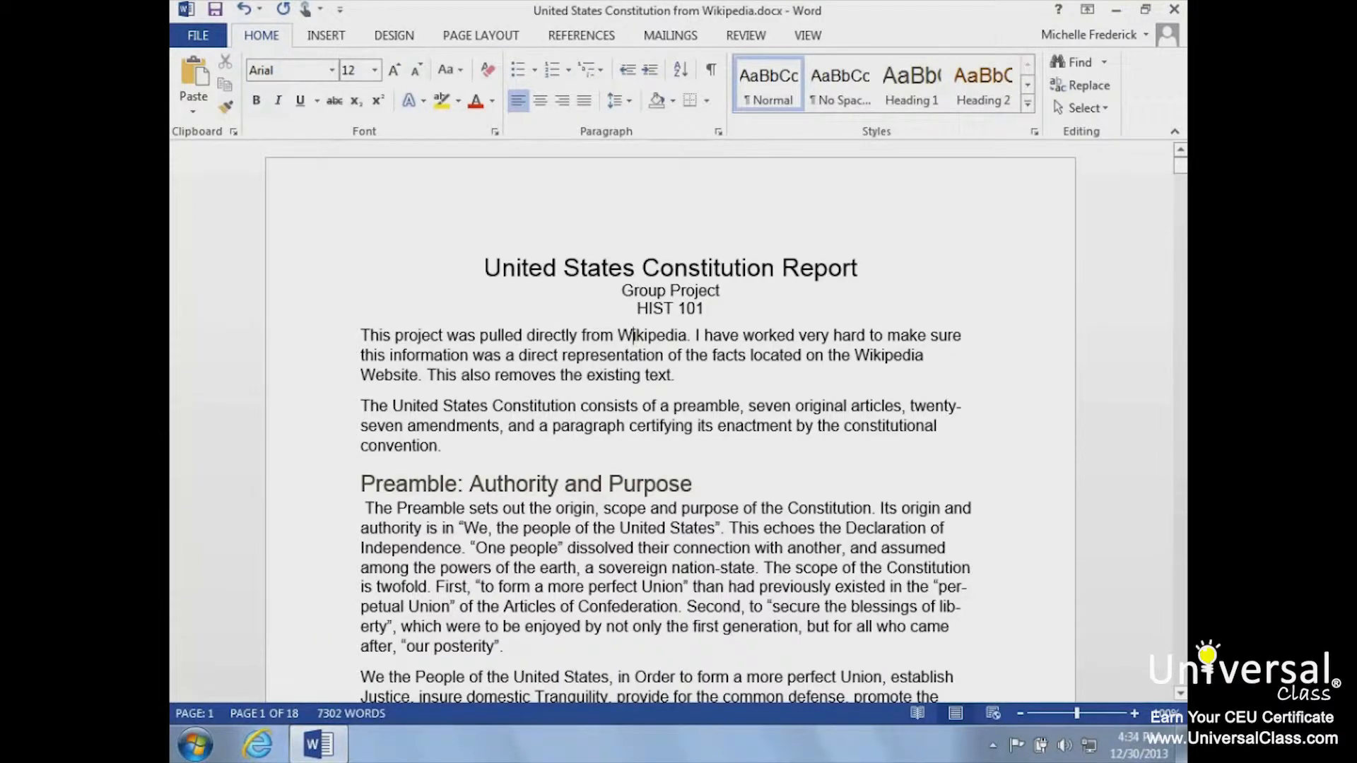
- Set the font color of "This project was pulled directly from Wikipedia" to a dark orange theme color and highlight it in yellow
{"action": "left_click_drag", "start_coordinate": [687, 335], "coordinate": [362, 329]}
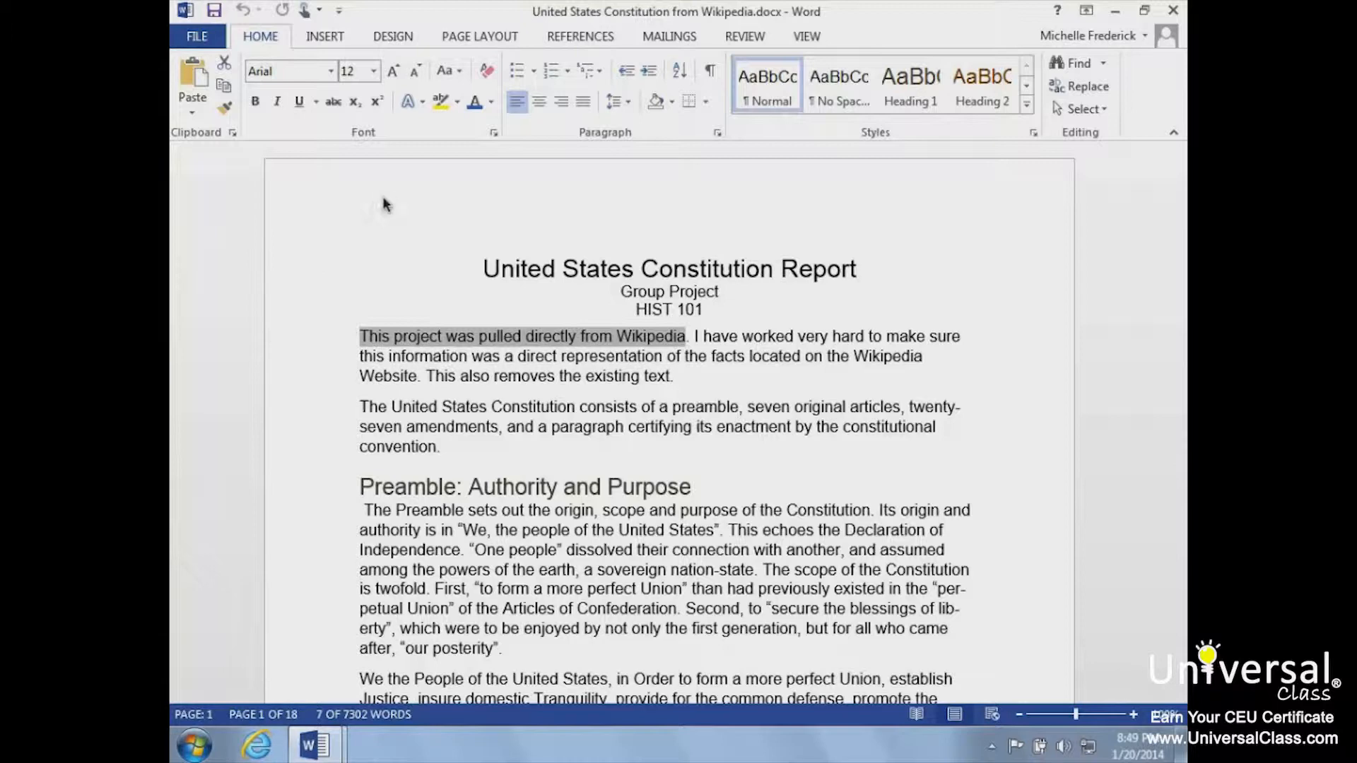
{"action": "left_click", "coordinate": [493, 103]}
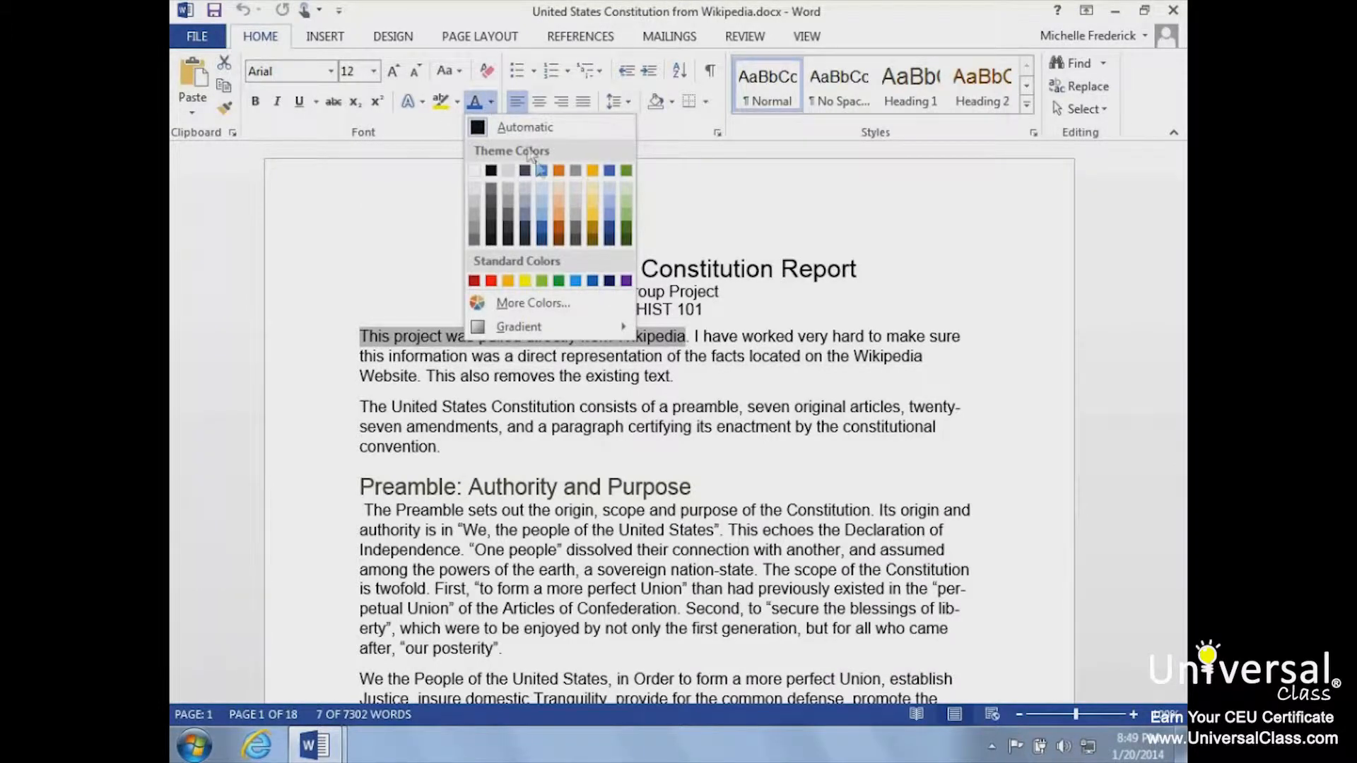
{"action": "left_click", "coordinate": [559, 236]}
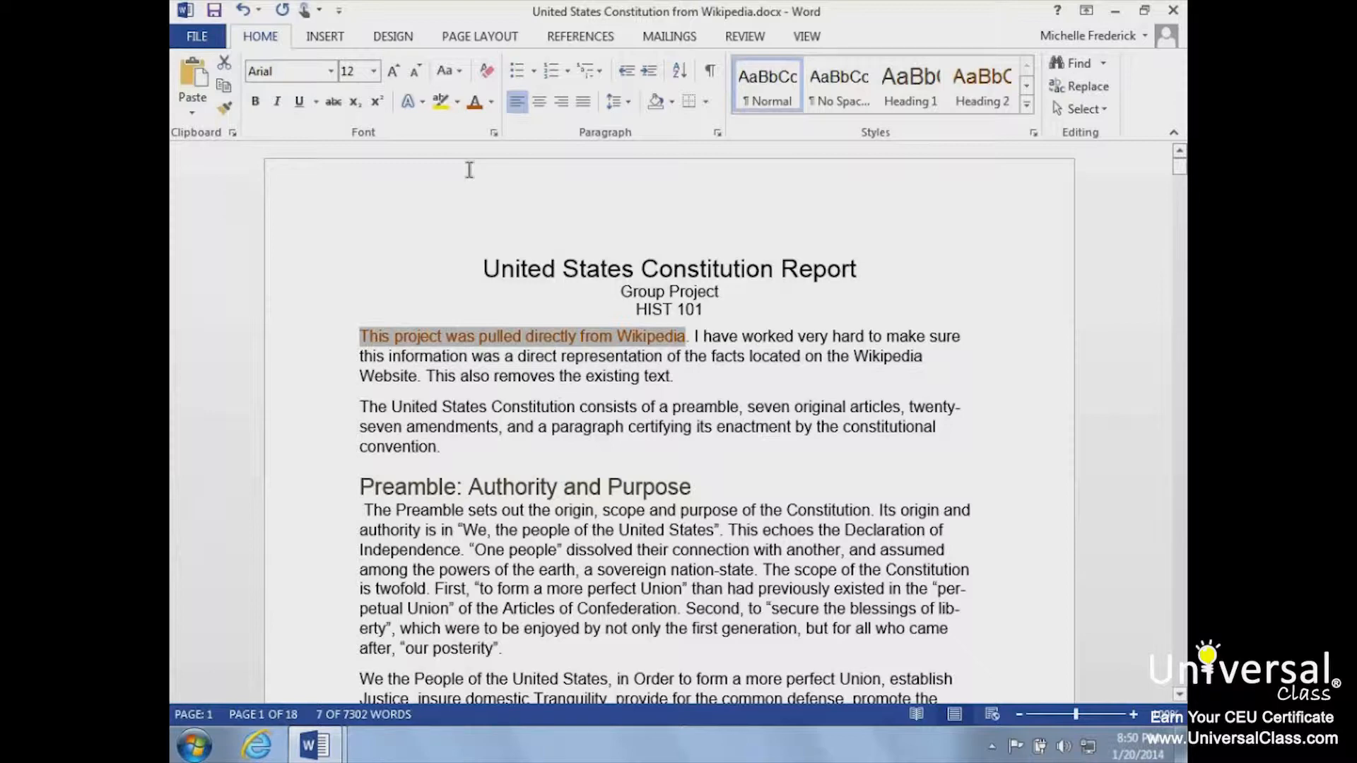
{"action": "left_click", "coordinate": [457, 104]}
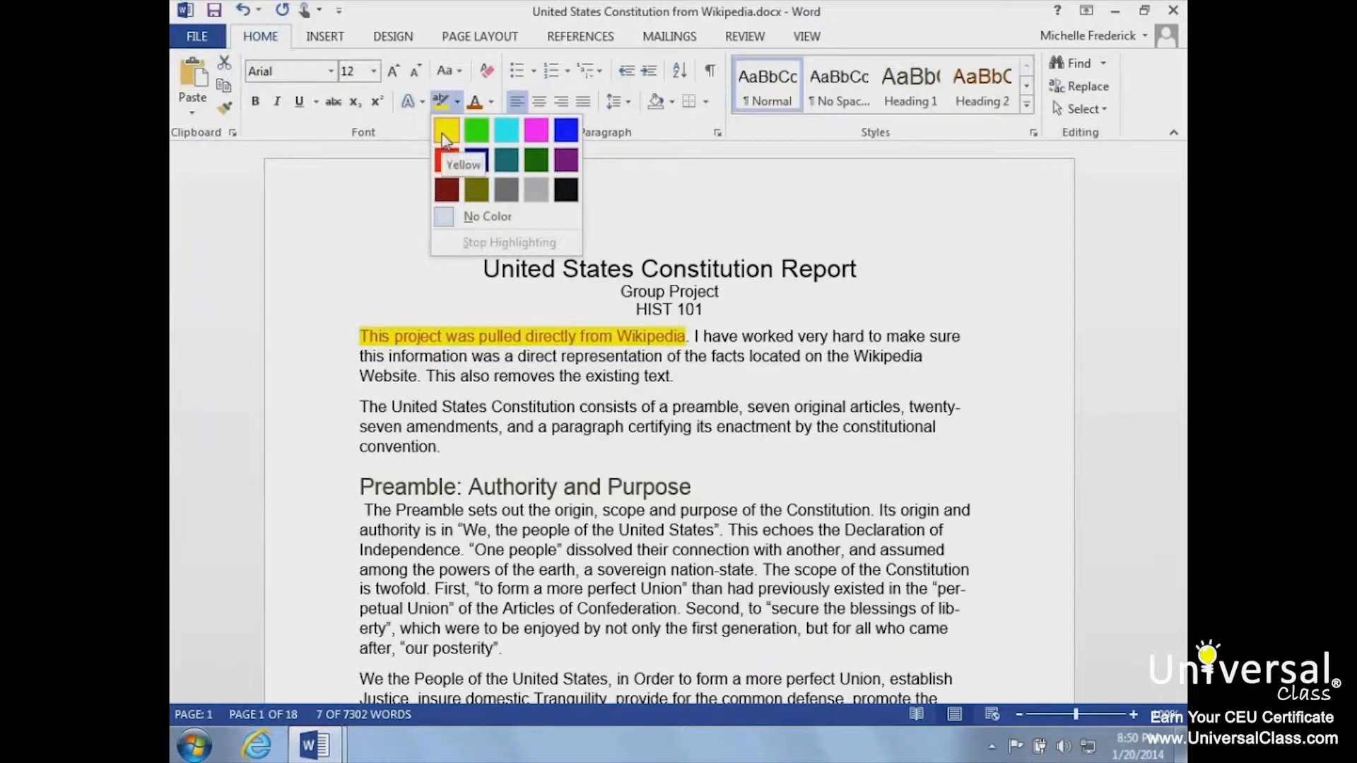
{"action": "left_click", "coordinate": [445, 135]}
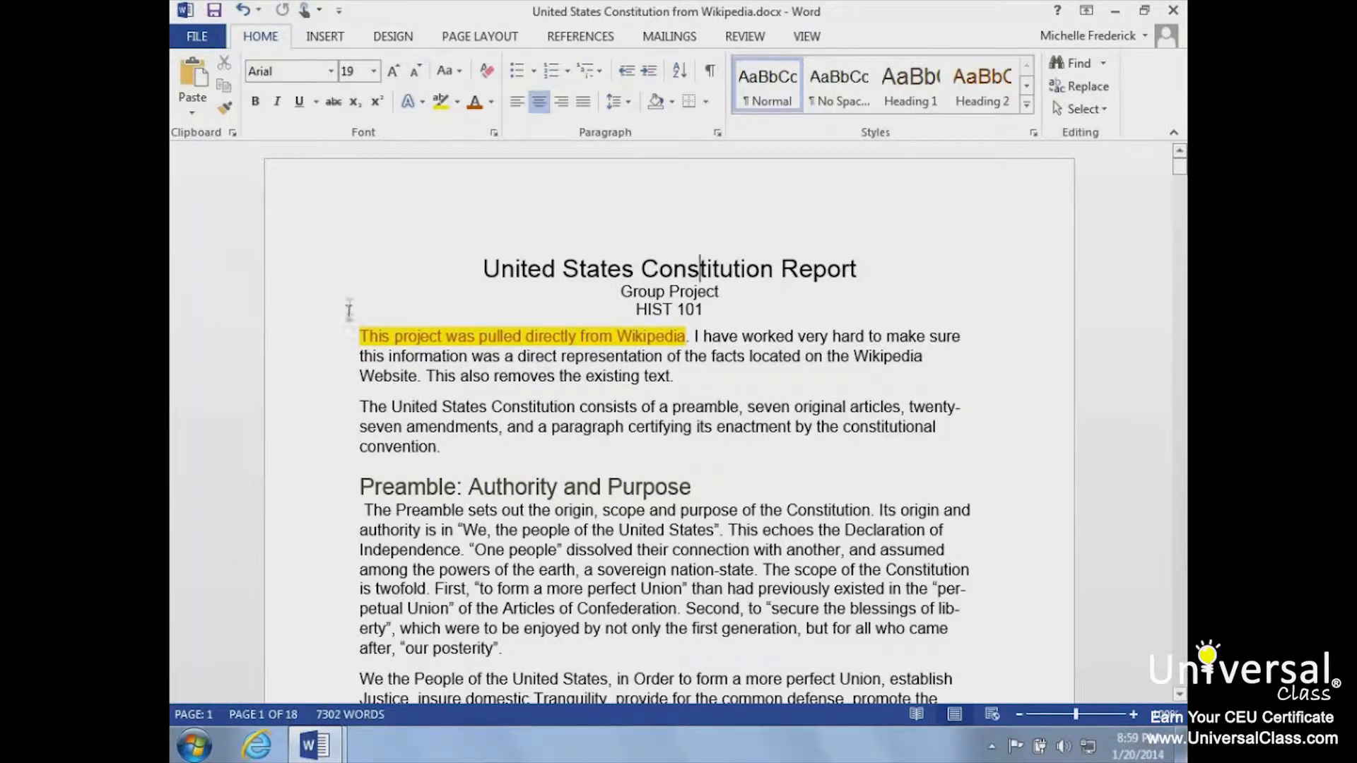
- Remove the yellow highlight from "This project was pulled directly from Wikipedia" using the No Color option
{"action": "left_click", "coordinate": [345, 326]}
{"action": "left_click_drag", "start_coordinate": [345, 326], "coordinate": [679, 330]}
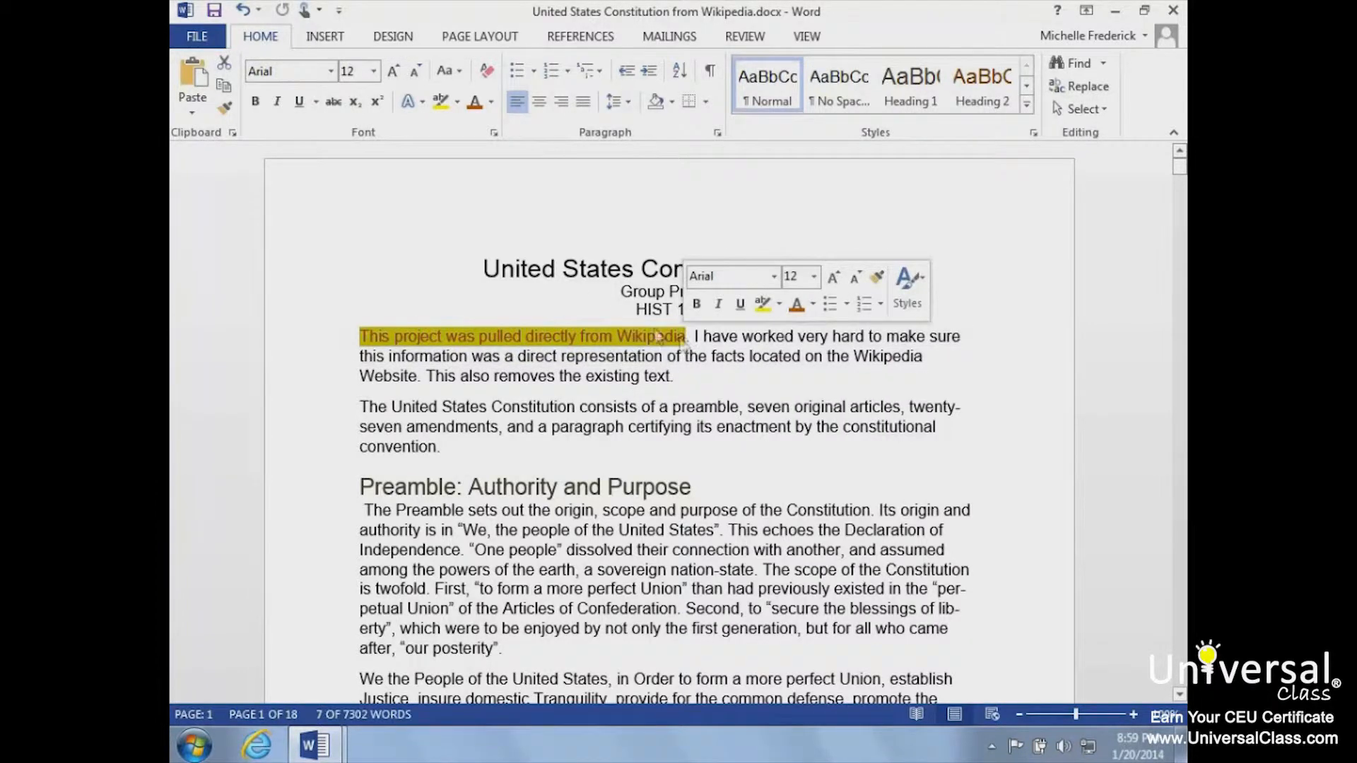
{"action": "left_click", "coordinate": [457, 102]}
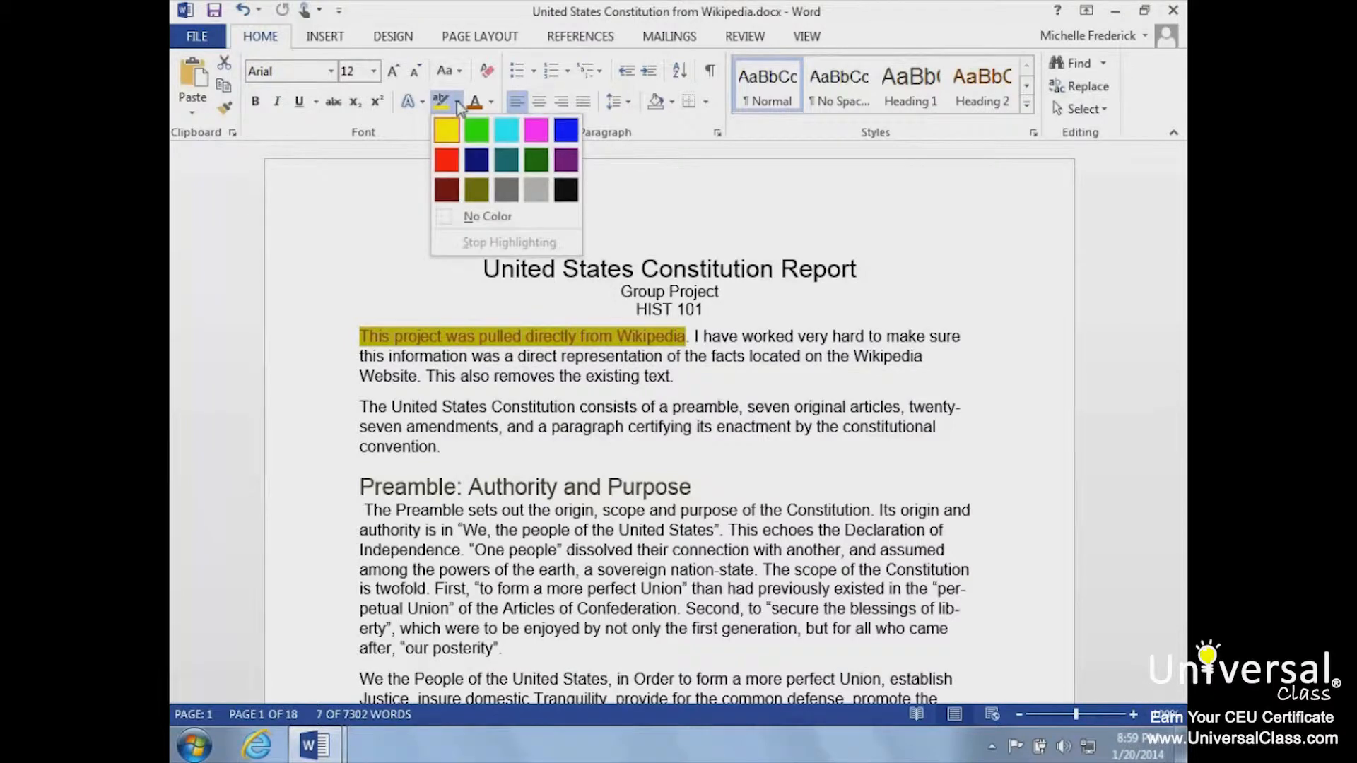
{"action": "left_click", "coordinate": [463, 220]}
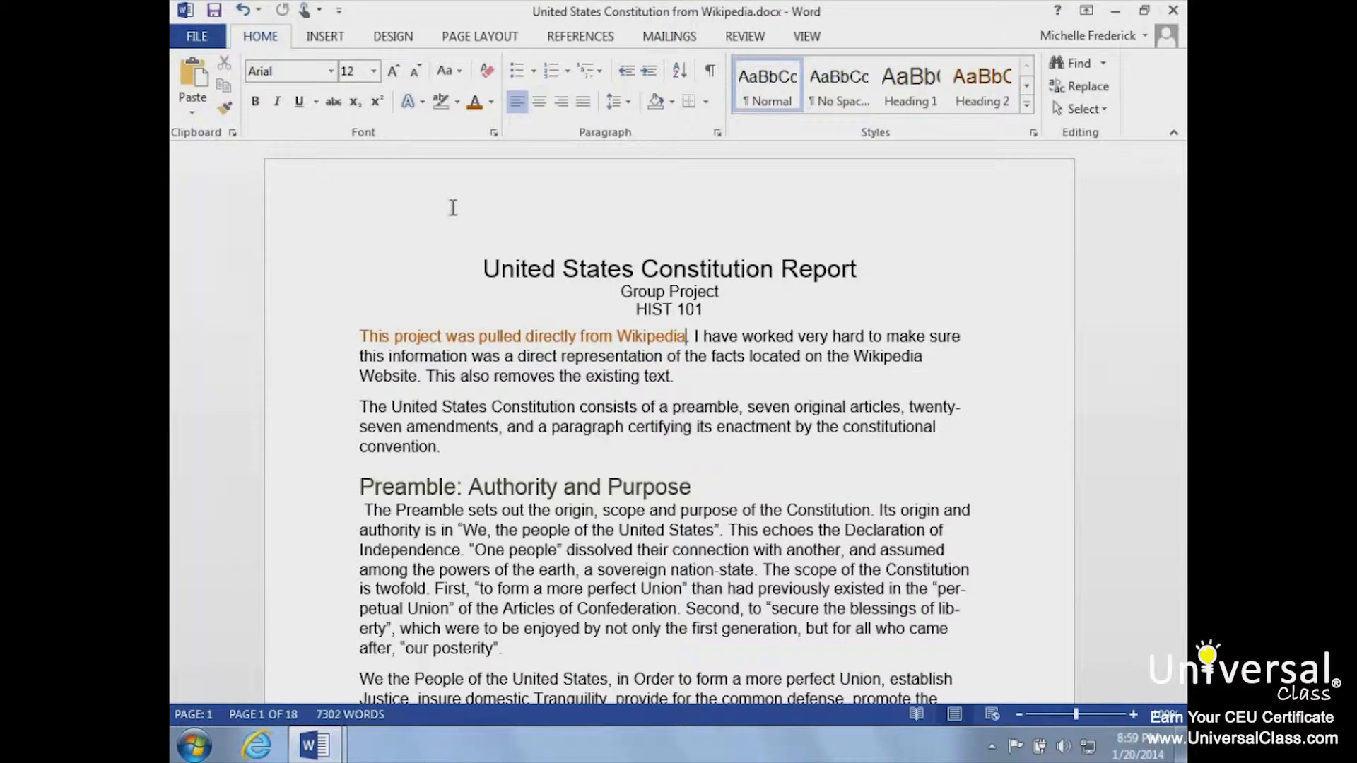
- Clear all formatting from the orange sentence "This project was pulled directly from Wikipedia."
{"action": "left_click_drag", "start_coordinate": [692, 336], "coordinate": [367, 340]}
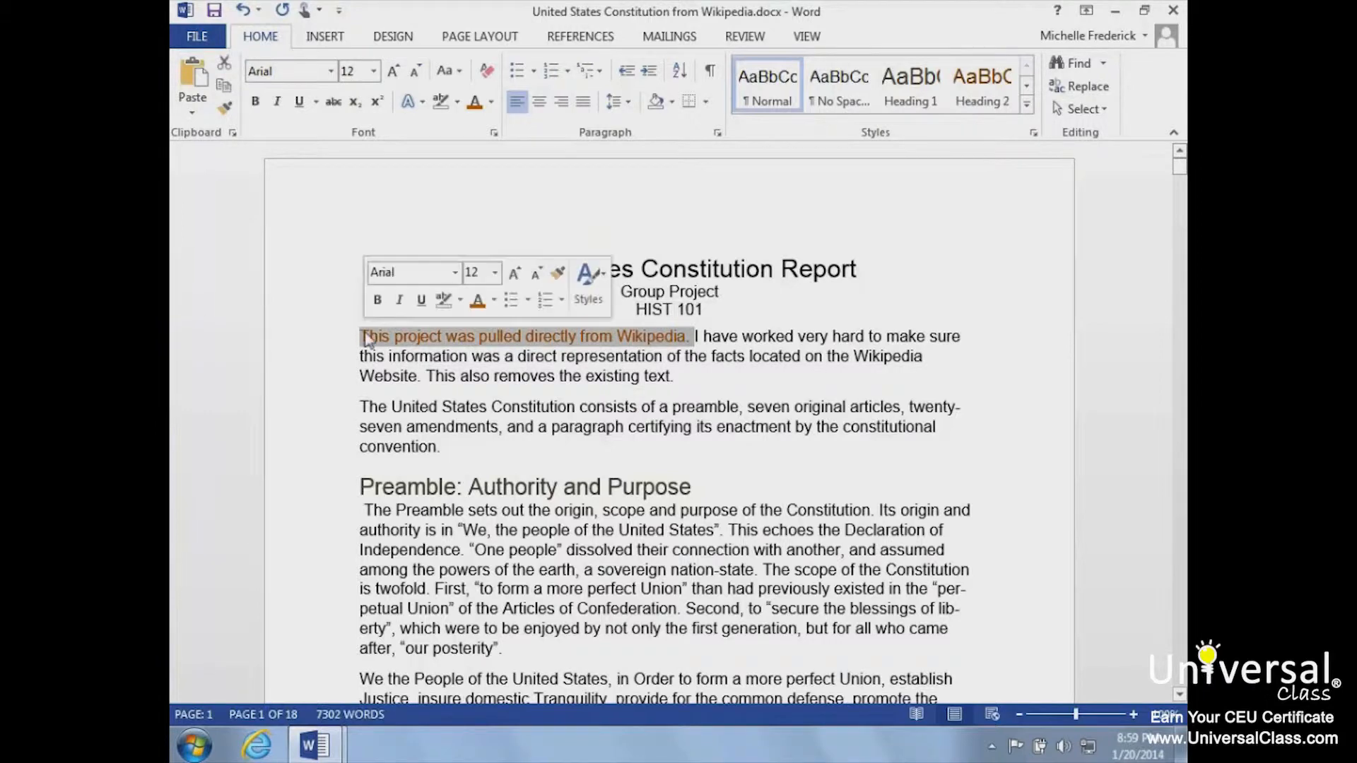
{"action": "left_click", "coordinate": [486, 73]}
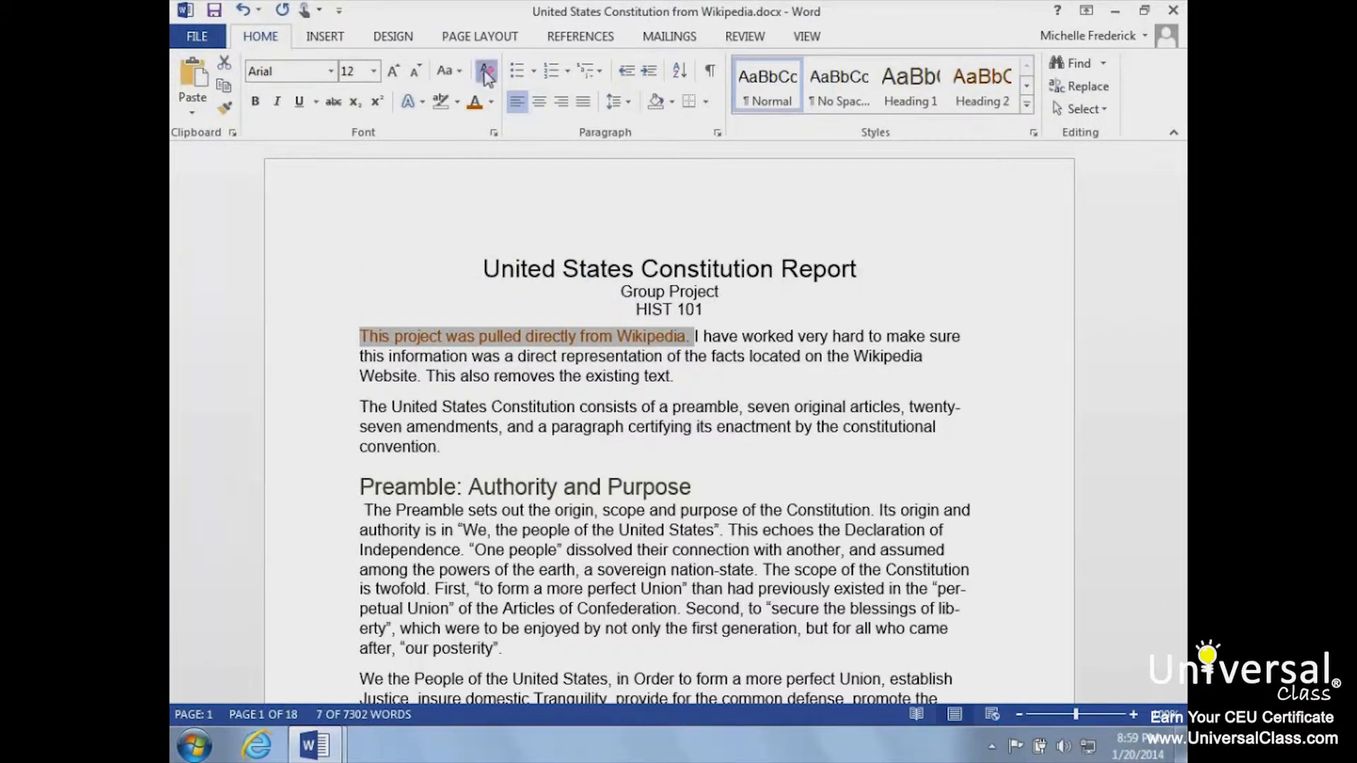
{"action": "left_click", "coordinate": [411, 337]}
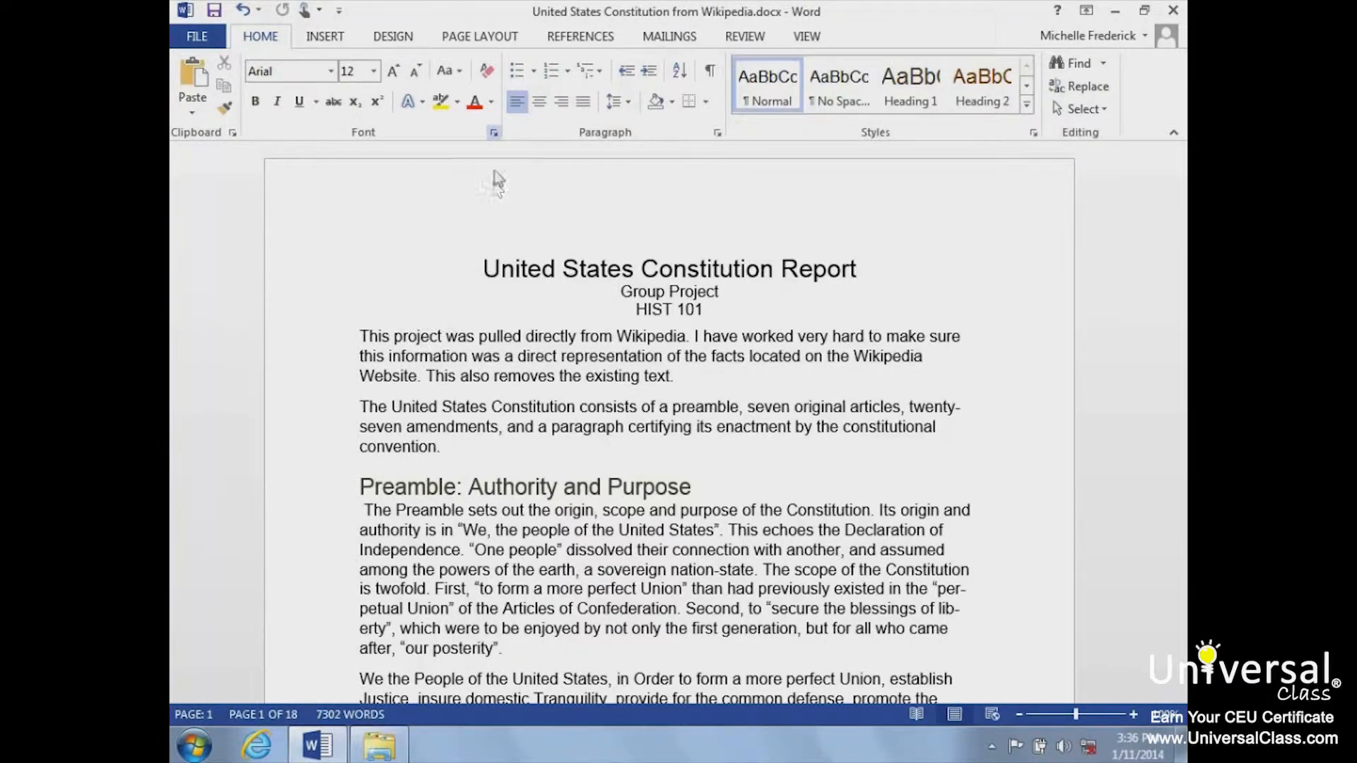
- Review the Font dialog's basic settings and its advanced character spacing and OpenType features, and close the dialog
{"action": "left_click", "coordinate": [493, 133]}
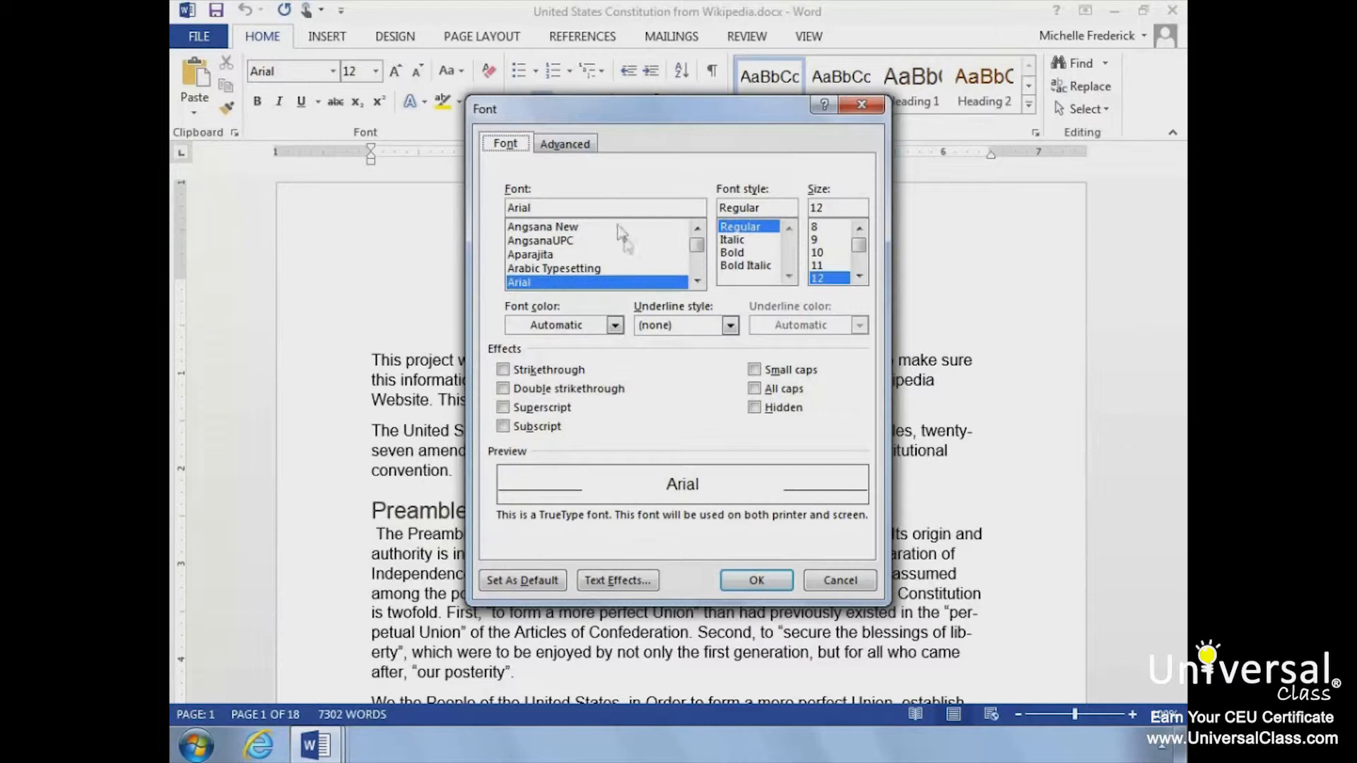
{"action": "left_click", "coordinate": [578, 144]}
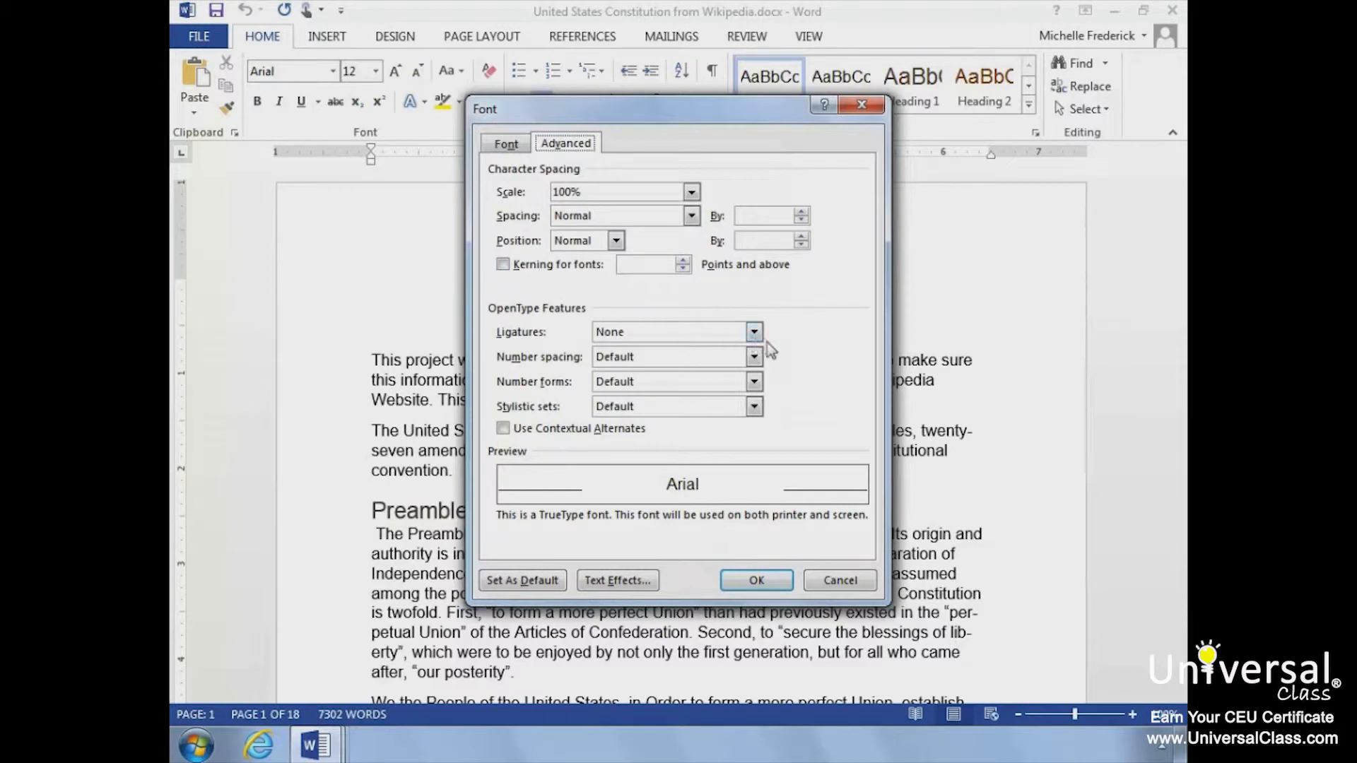
{"action": "left_click", "coordinate": [753, 582]}
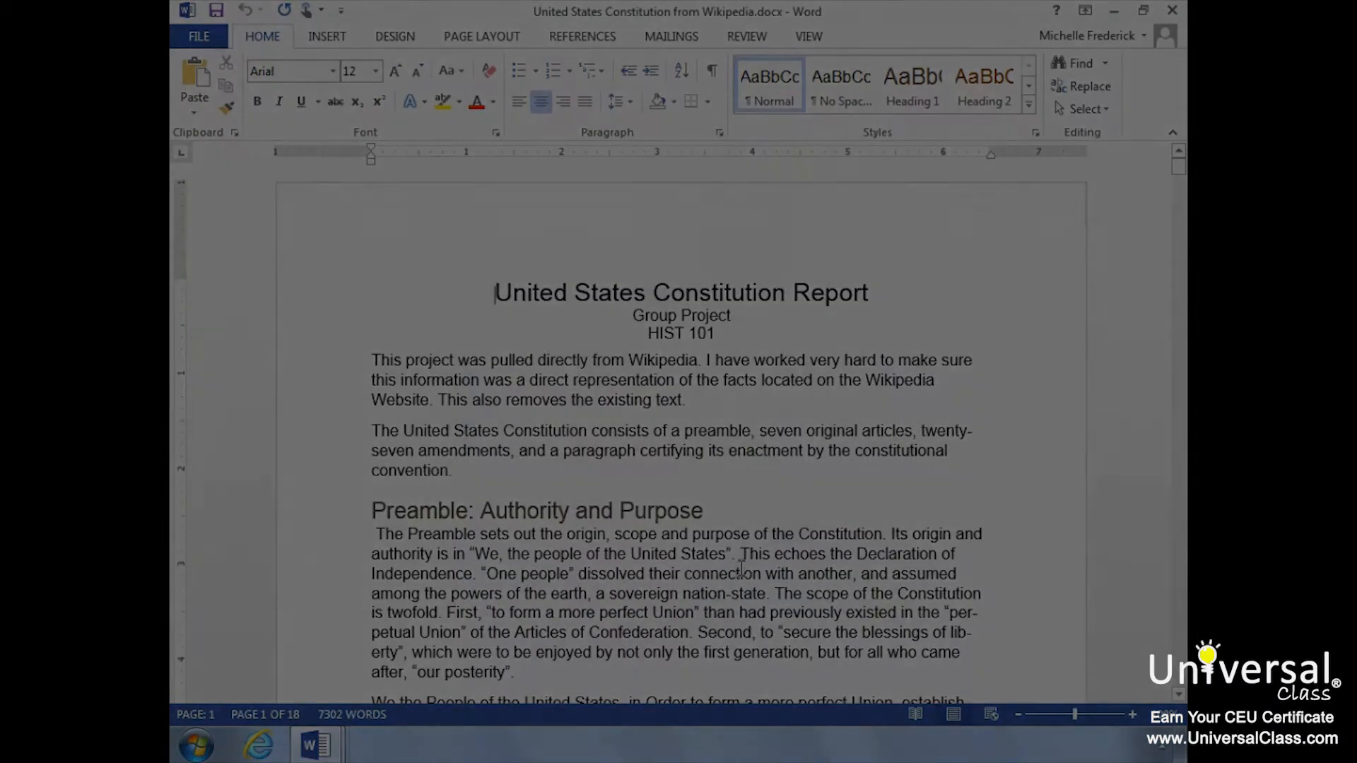